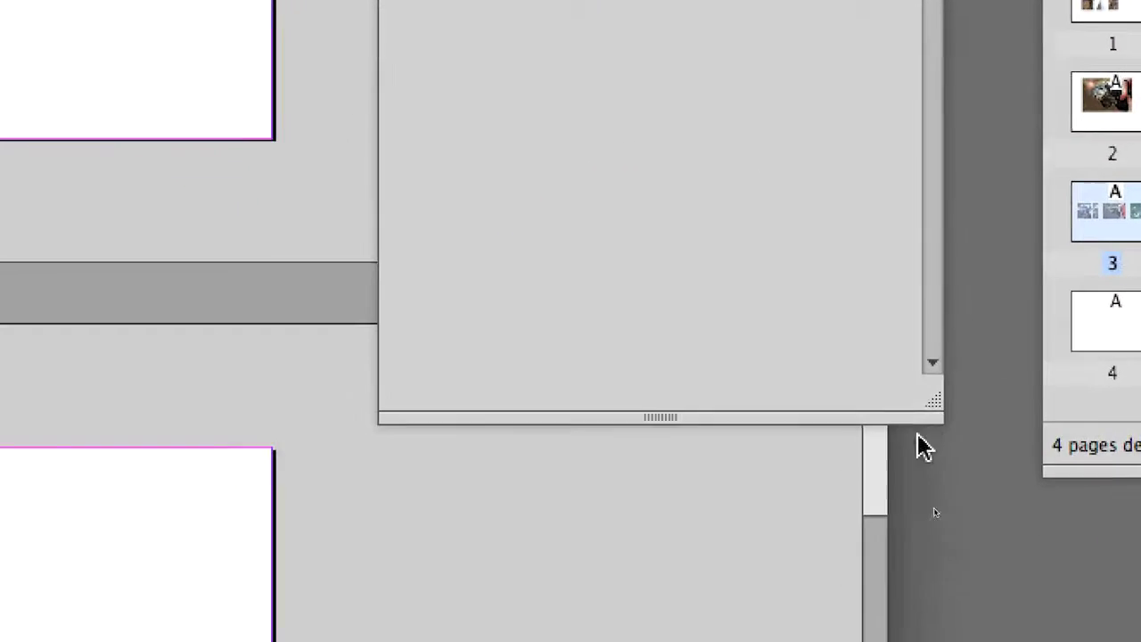
- Enlarge the list of document links and widen its Nom column until the full image file names fit
{"action": "left_click_drag", "start_coordinate": [894, 587], "coordinate": [906, 578]}
{"action": "left_click_drag", "start_coordinate": [929, 424], "coordinate": [1140, 171]}
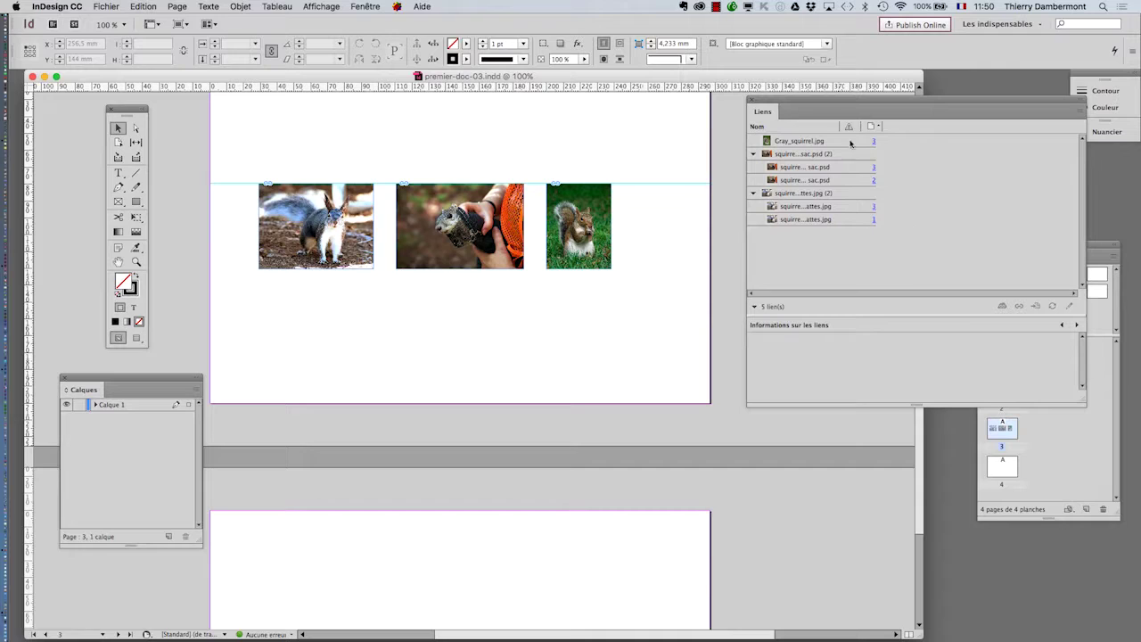
{"action": "left_click_drag", "start_coordinate": [840, 130], "coordinate": [946, 130]}
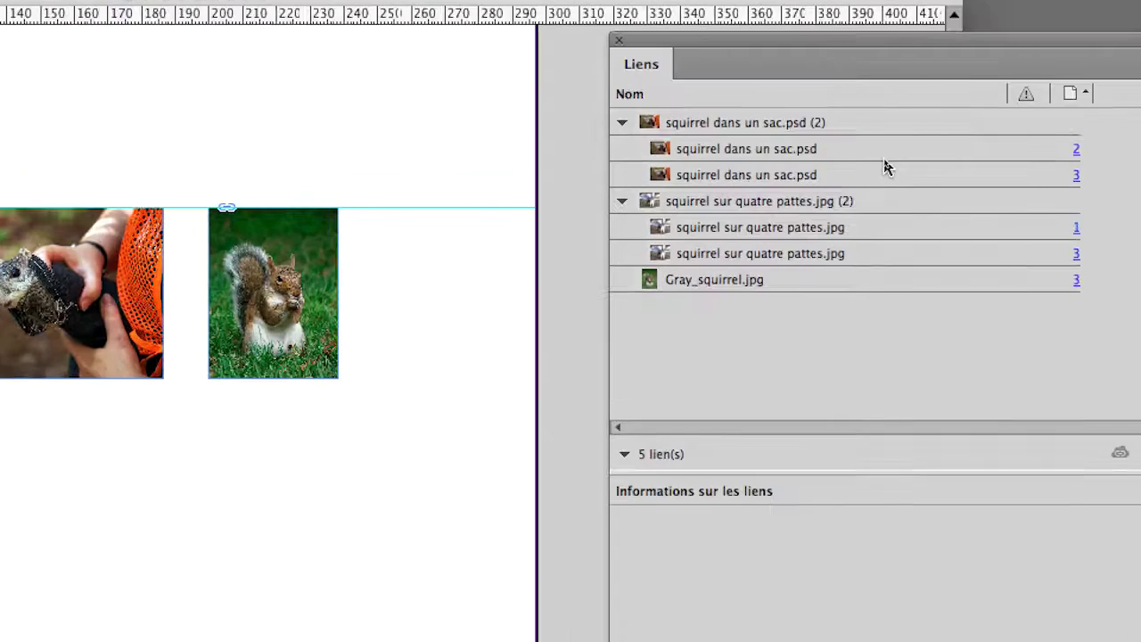
- Examine the link information of squirrel dans un sac.psd, squirrel sur quatre pattes.jpg, their individual instances and Gray_squirrel.jpg
{"action": "left_click", "coordinate": [888, 179]}
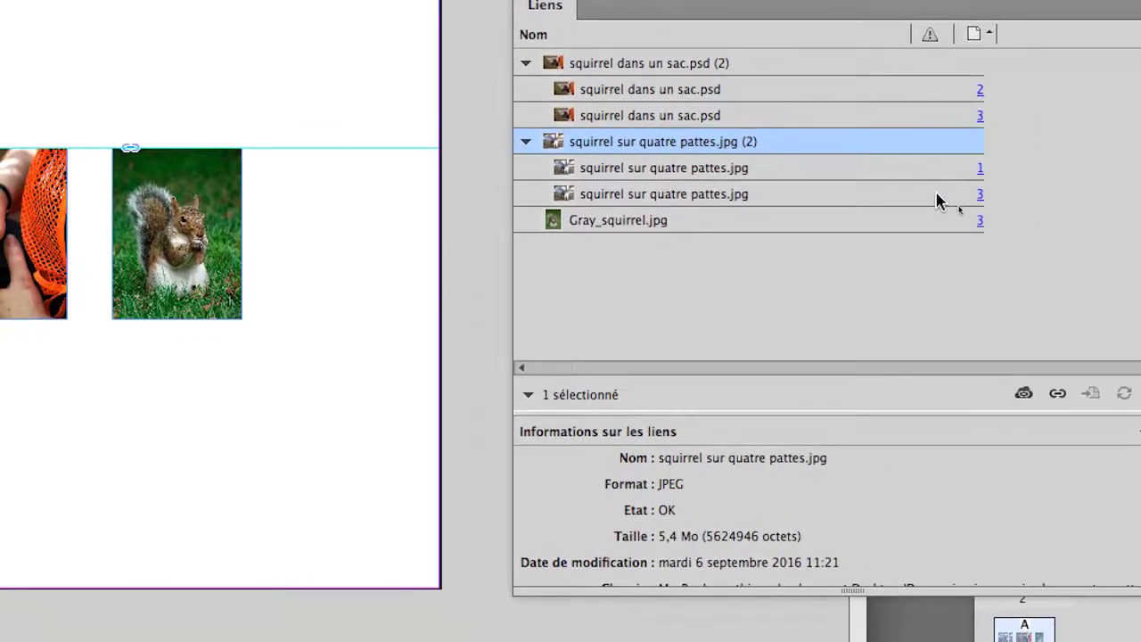
{"action": "left_click", "coordinate": [936, 196]}
{"action": "left_click", "coordinate": [919, 168]}
{"action": "left_click", "coordinate": [891, 143]}
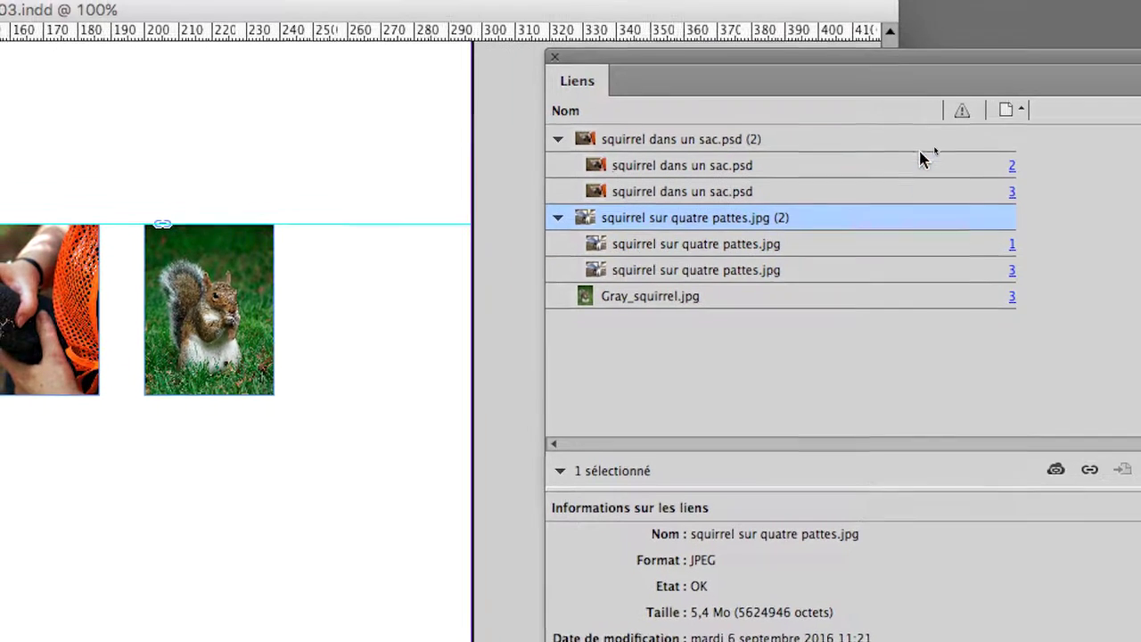
{"action": "left_click", "coordinate": [917, 143]}
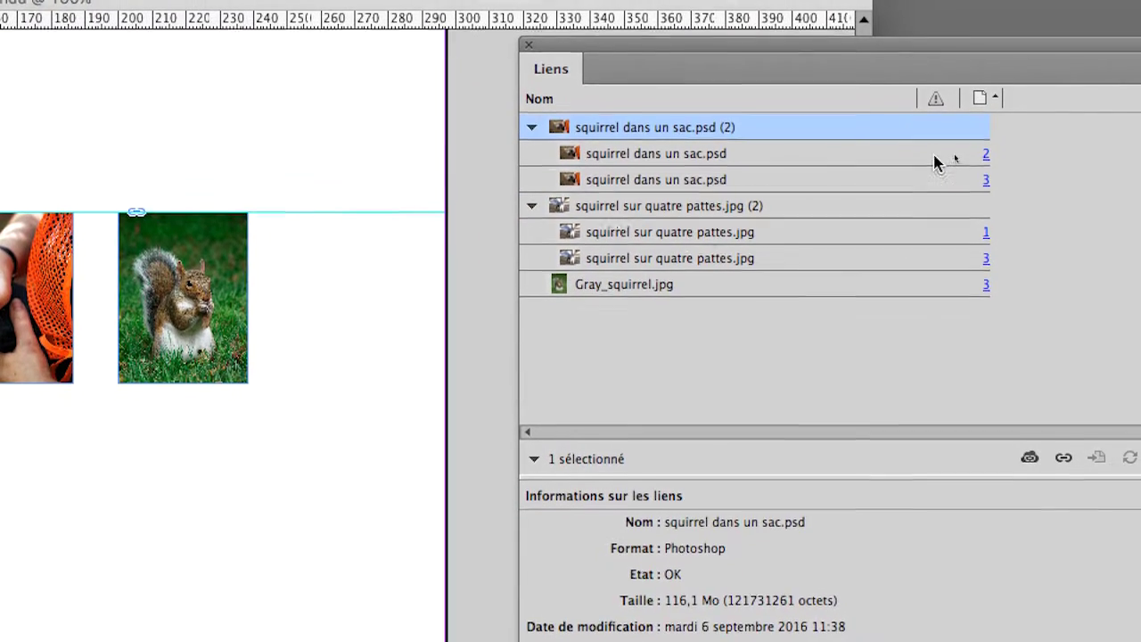
{"action": "left_click", "coordinate": [954, 168]}
{"action": "left_click", "coordinate": [932, 167]}
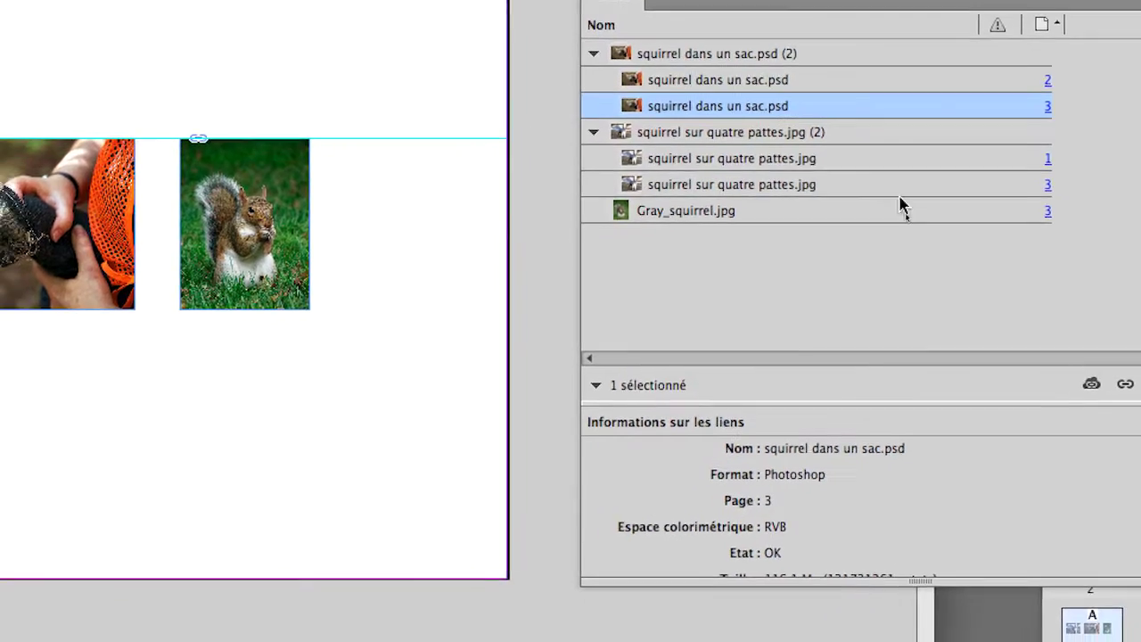
{"action": "left_click", "coordinate": [899, 207]}
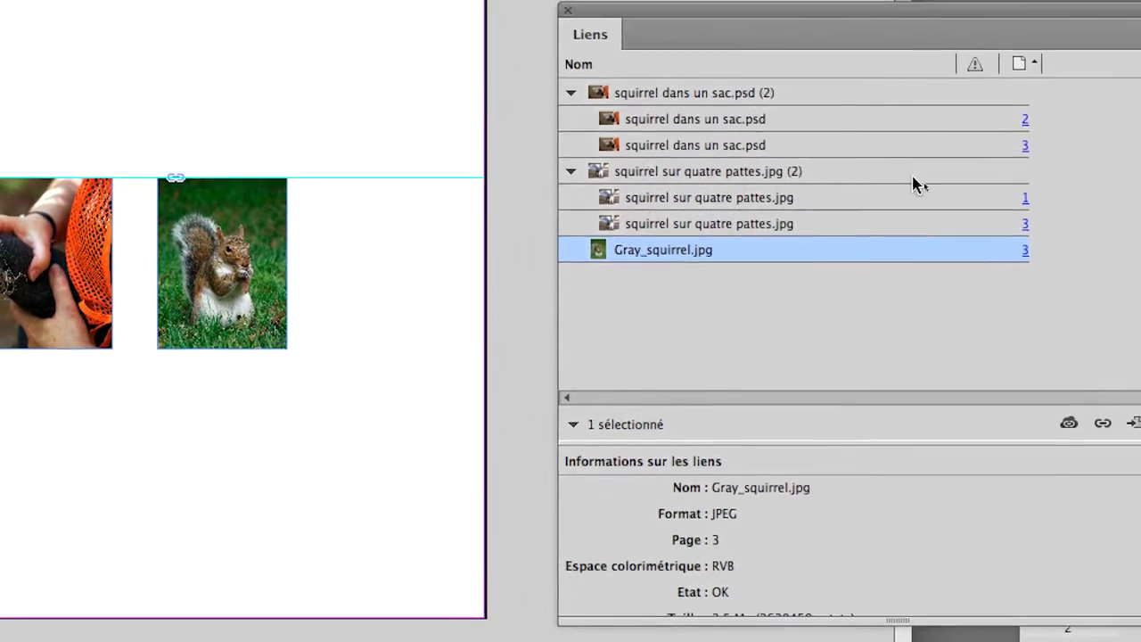
{"action": "left_click", "coordinate": [829, 132]}
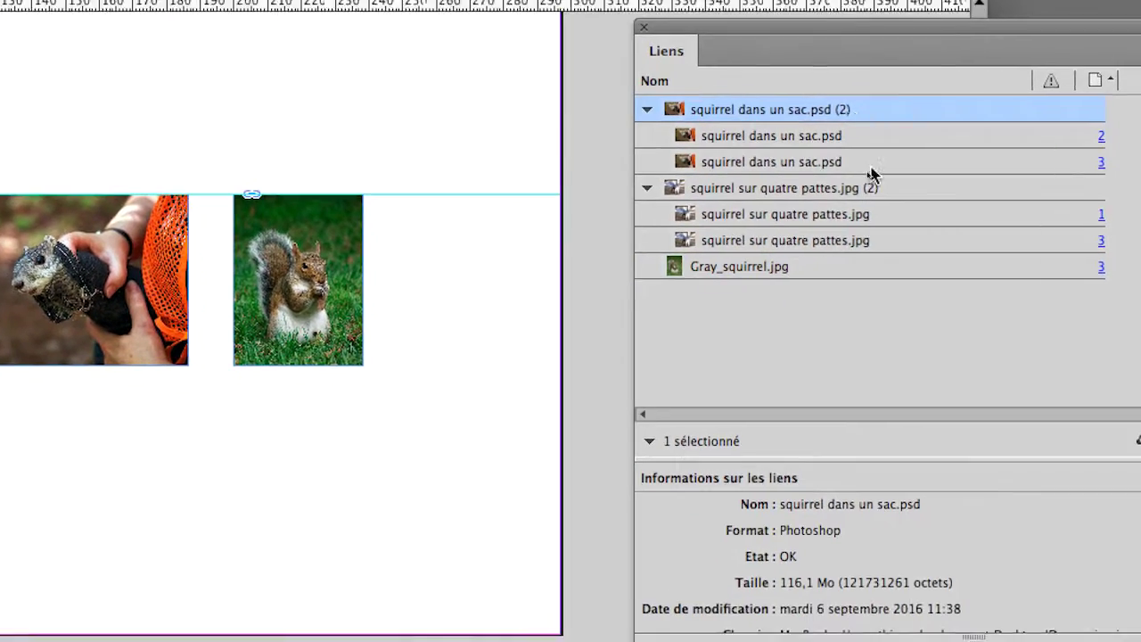
{"action": "left_click", "coordinate": [845, 213]}
{"action": "left_click", "coordinate": [847, 95]}
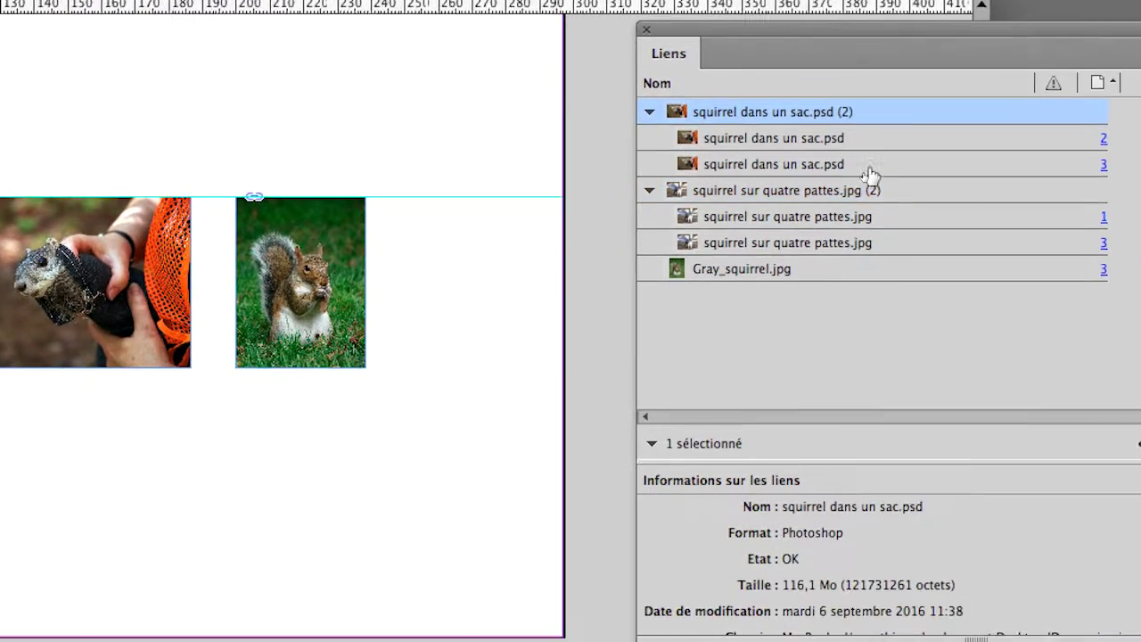
{"action": "left_click", "coordinate": [869, 178]}
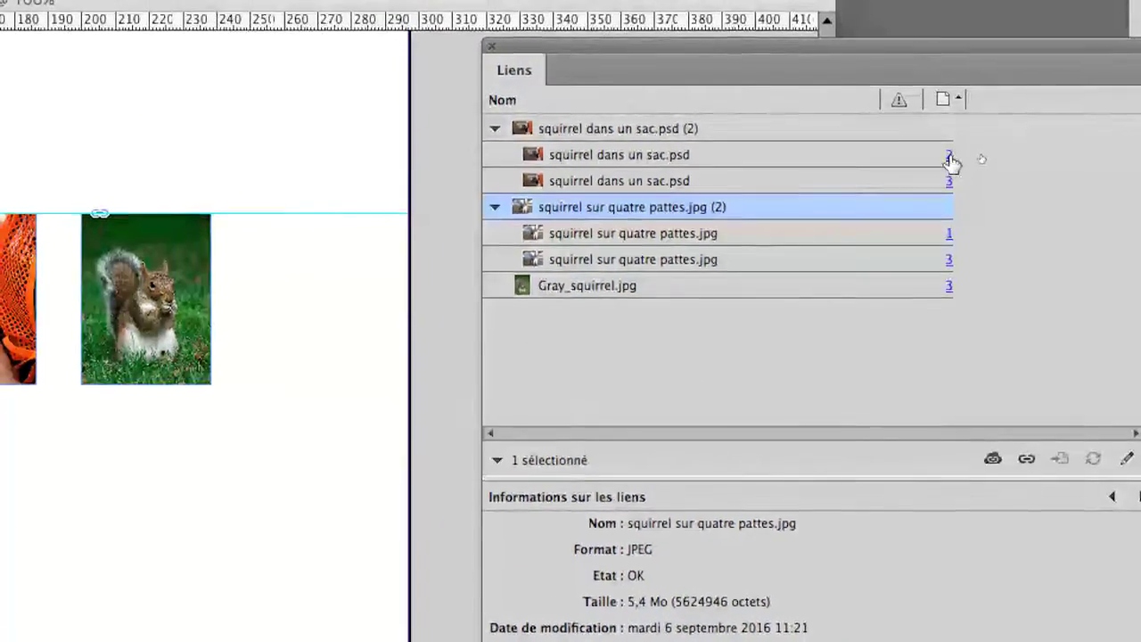
- Go to the placed instances of the linked squirrel images on pages 1, 2 and 3 from their page references
{"action": "left_click", "coordinate": [949, 155]}
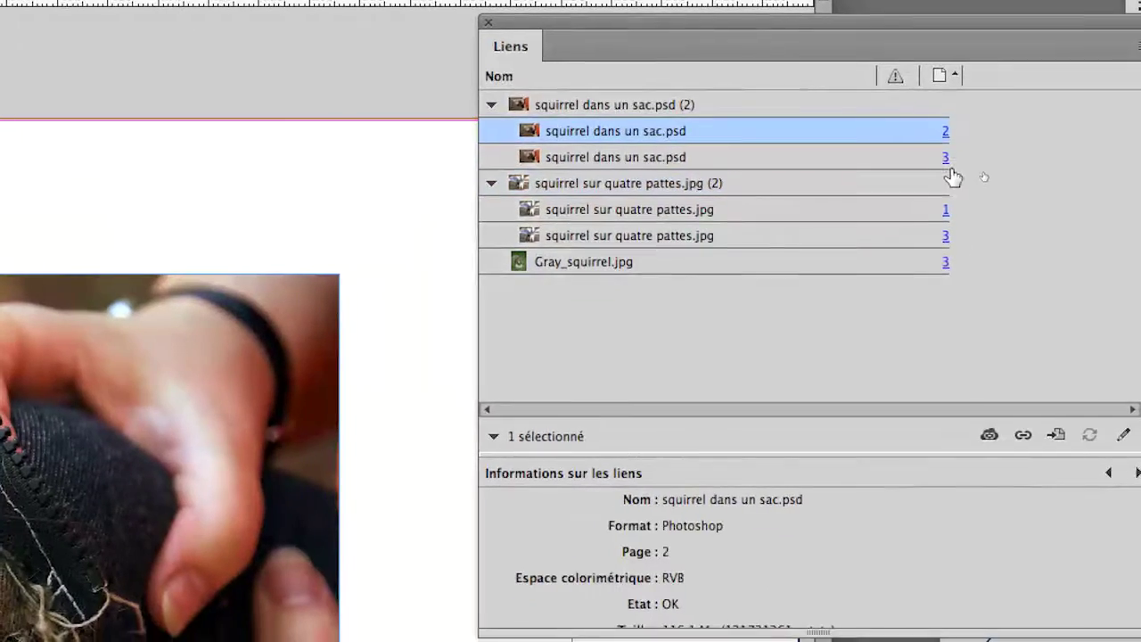
{"action": "left_click", "coordinate": [950, 161]}
{"action": "left_click", "coordinate": [949, 213]}
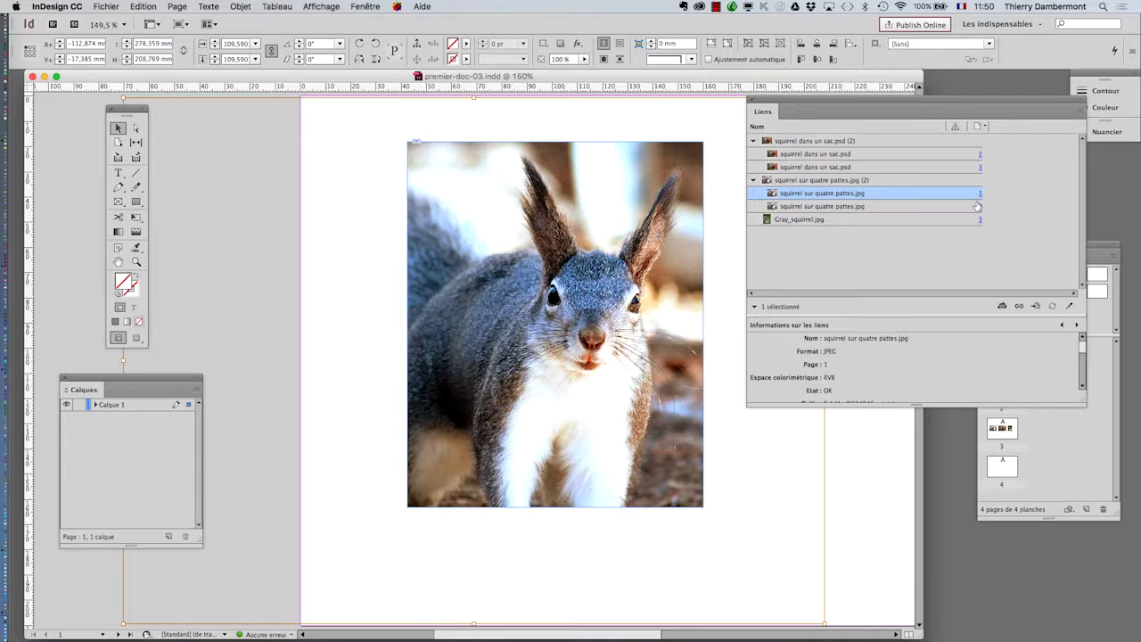
{"action": "left_click", "coordinate": [980, 207]}
{"action": "left_click", "coordinate": [980, 206]}
{"action": "left_click", "coordinate": [979, 219]}
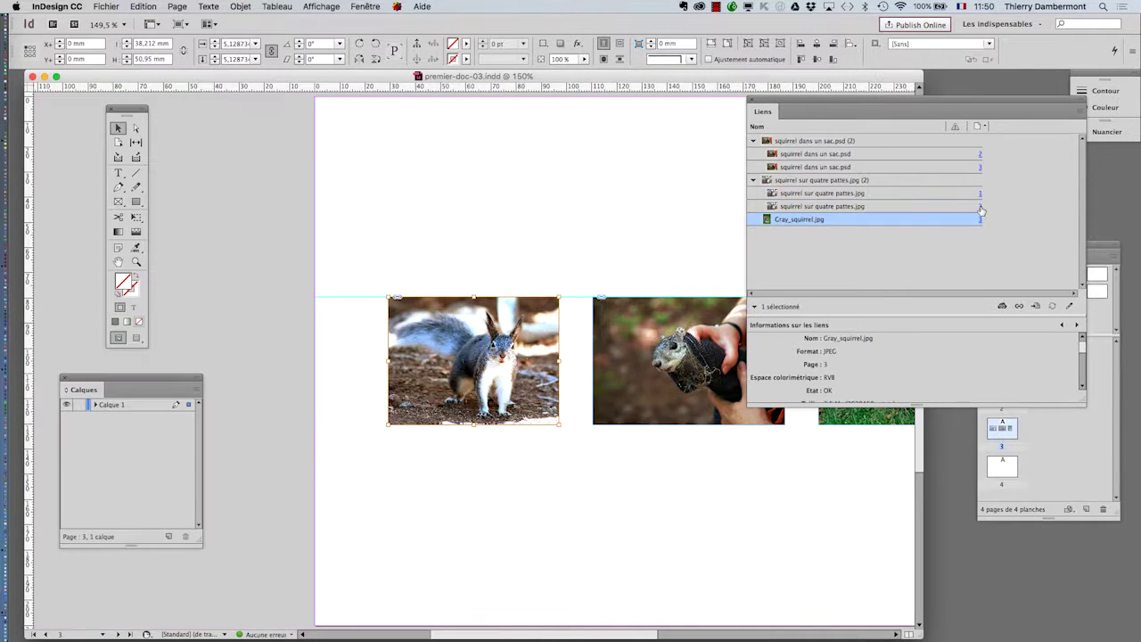
{"action": "left_click", "coordinate": [981, 210]}
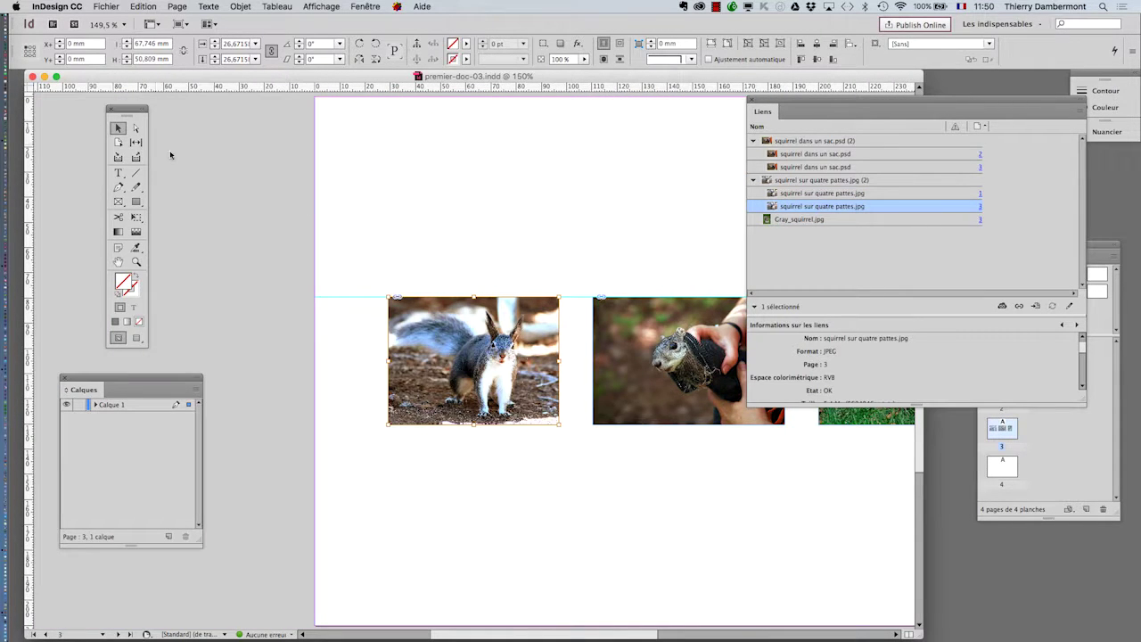
- Deselect the image, return to 100% zoom and go to the blank page 4
{"action": "left_click", "coordinate": [211, 185]}
{"action": "key", "text": "super+1"}
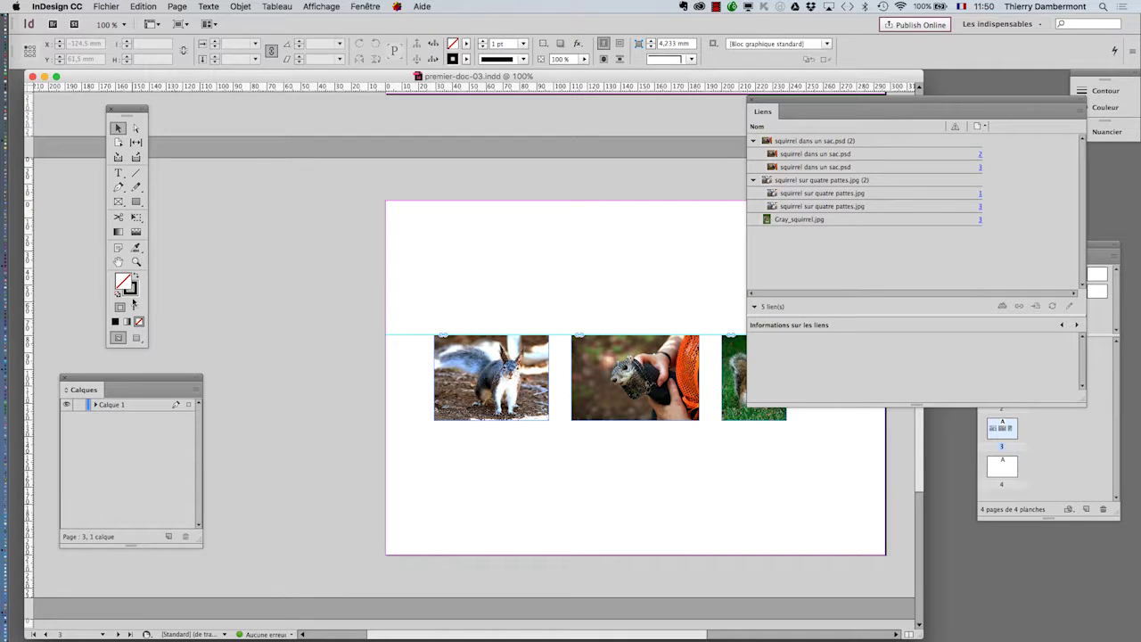
{"action": "left_click", "coordinate": [118, 262]}
{"action": "left_click_drag", "start_coordinate": [413, 329], "coordinate": [308, 176]}
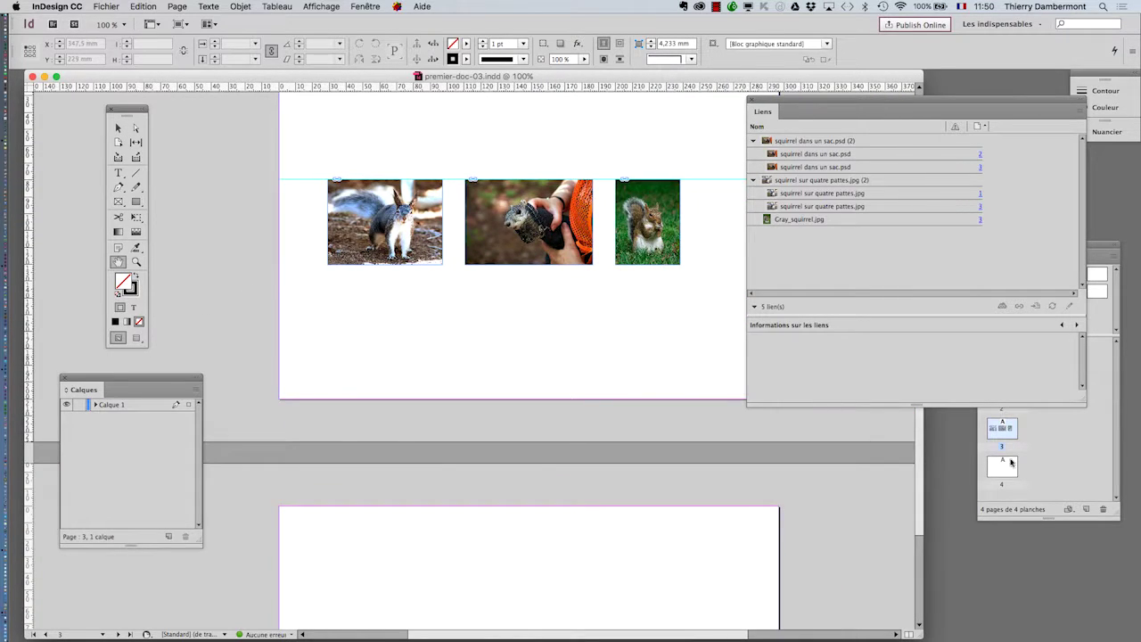
{"action": "left_click", "coordinate": [1003, 468]}
{"action": "double_click", "coordinate": [1003, 468]}
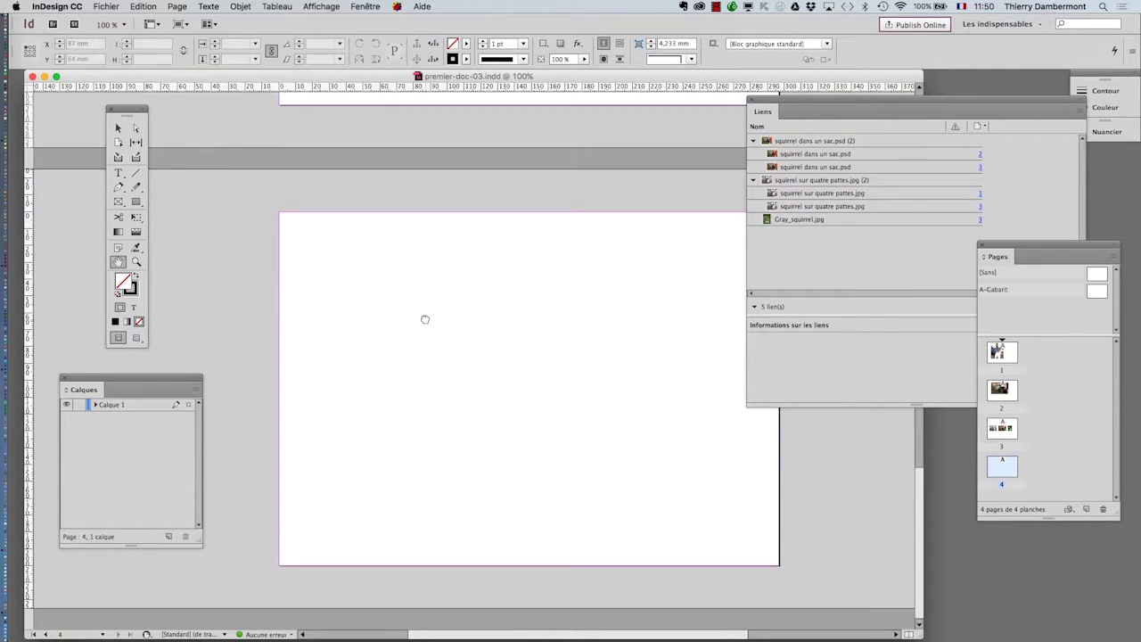
{"action": "scroll", "coordinate": [366, 209], "scroll_direction": "right", "scroll_amount": 3}
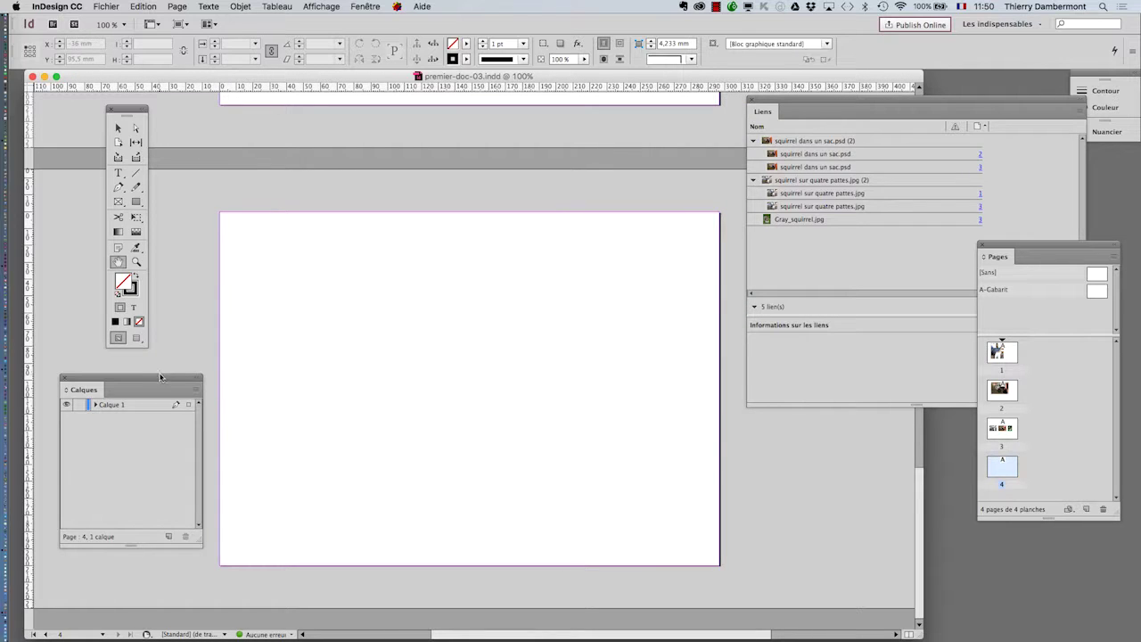
- Clear space around the page and draw a rectangular image frame about 236.5 × 67 mm across the upper half of page 4
{"action": "left_click_drag", "start_coordinate": [160, 380], "coordinate": [148, 392]}
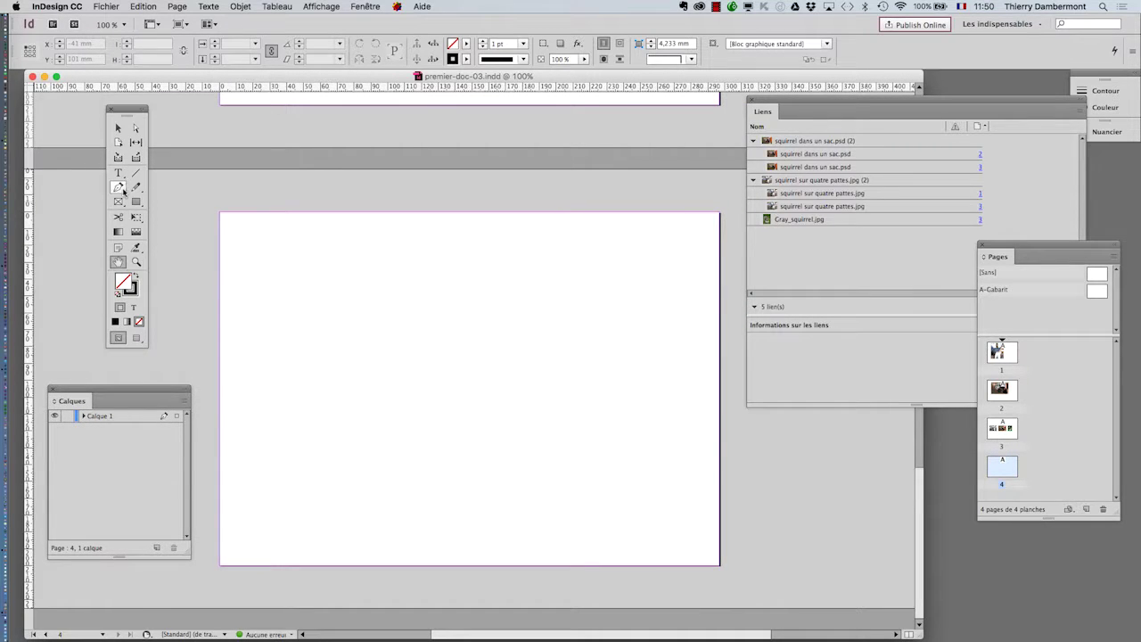
{"action": "left_click_drag", "start_coordinate": [132, 111], "coordinate": [155, 181]}
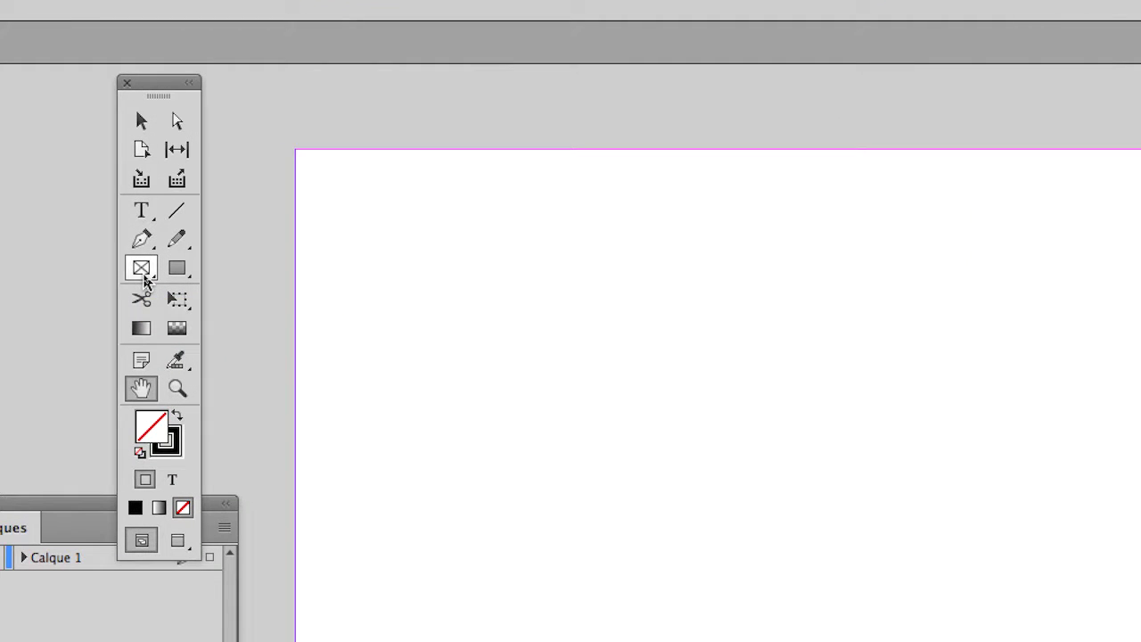
{"action": "left_click", "coordinate": [142, 268]}
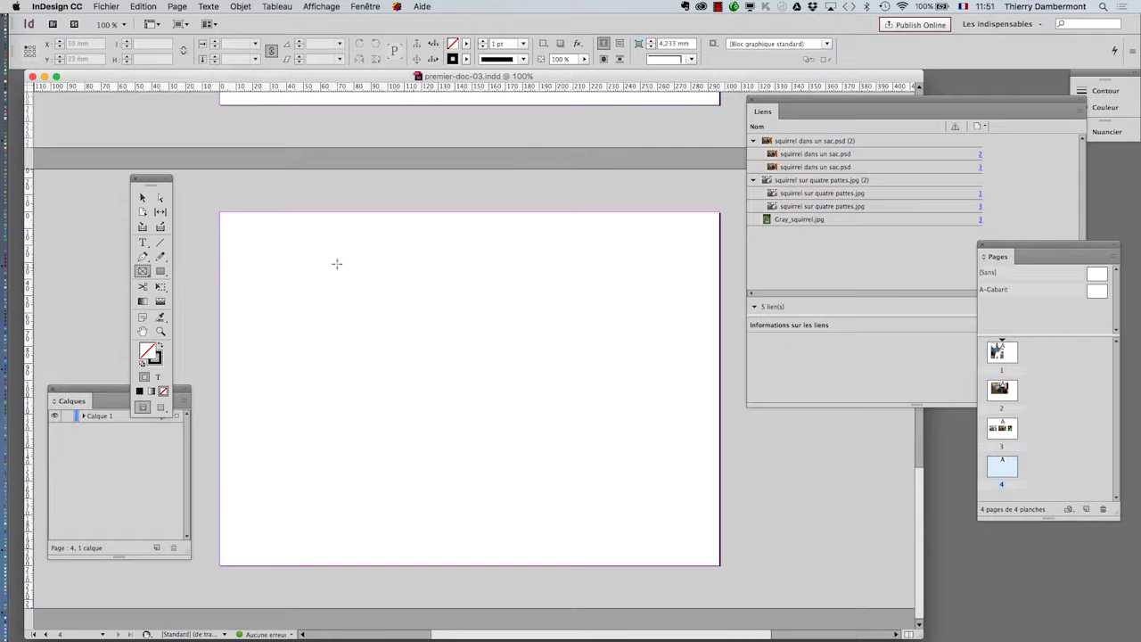
{"action": "mouse_move", "coordinate": [258, 262]}
{"action": "left_mouse_down"}
{"action": "mouse_move", "coordinate": [509, 320]}
{"action": "mouse_move", "coordinate": [657, 376]}
{"action": "left_mouse_up"}
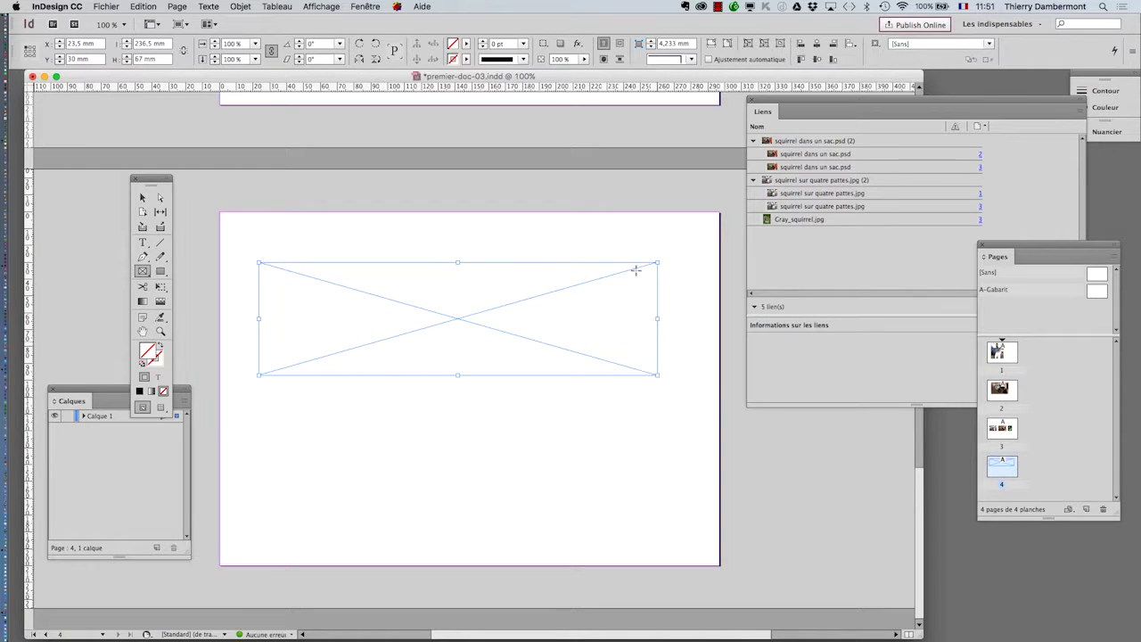
- Display the Scripts utility, place it beside the document links and enlarge it
{"action": "left_click", "coordinate": [365, 6]}
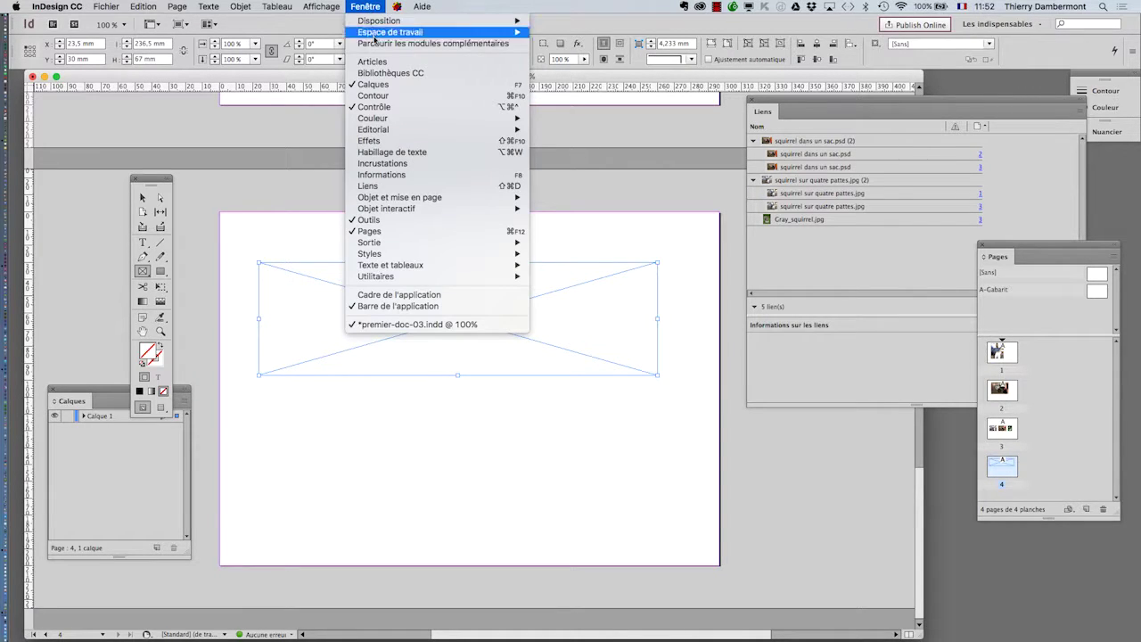
{"action": "mouse_move", "coordinate": [400, 278]}
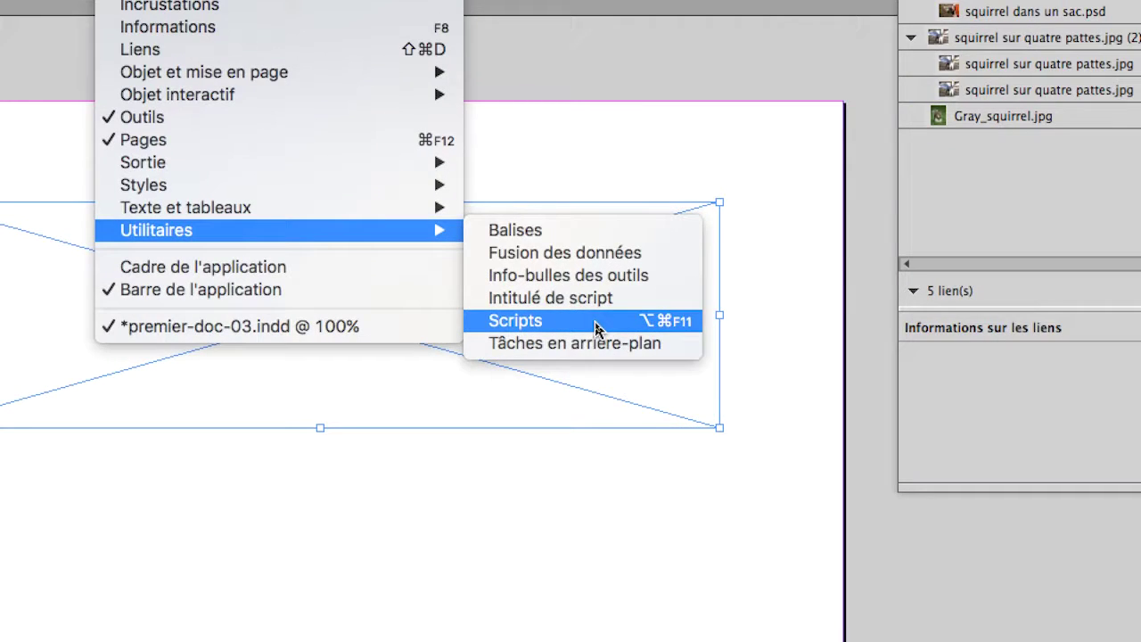
{"action": "left_click", "coordinate": [595, 328]}
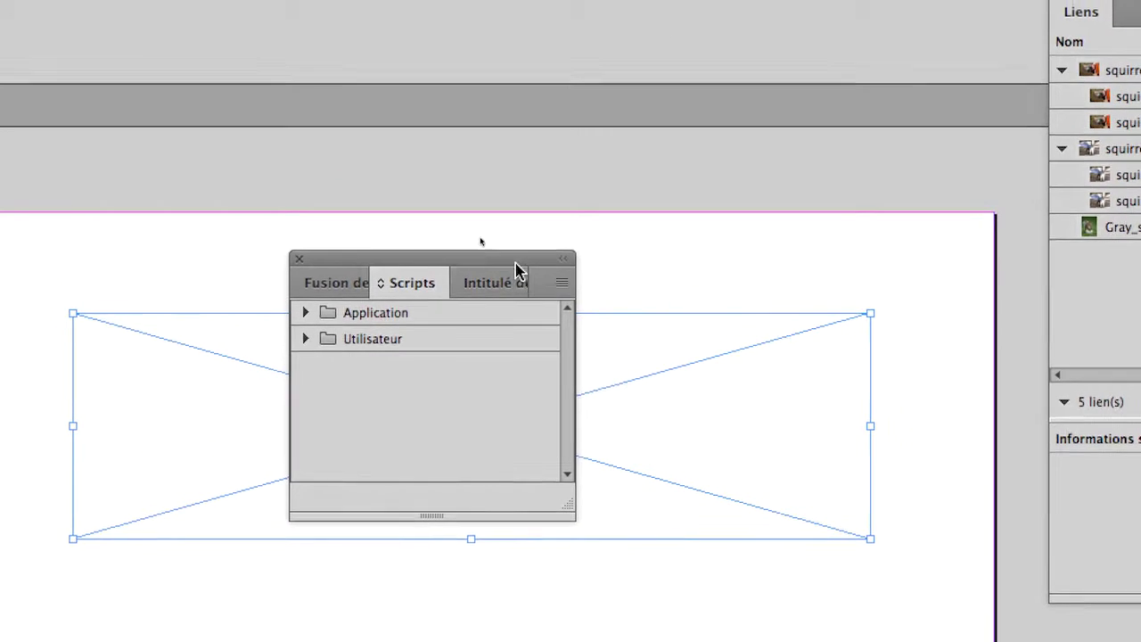
{"action": "left_click_drag", "start_coordinate": [384, 169], "coordinate": [821, 0]}
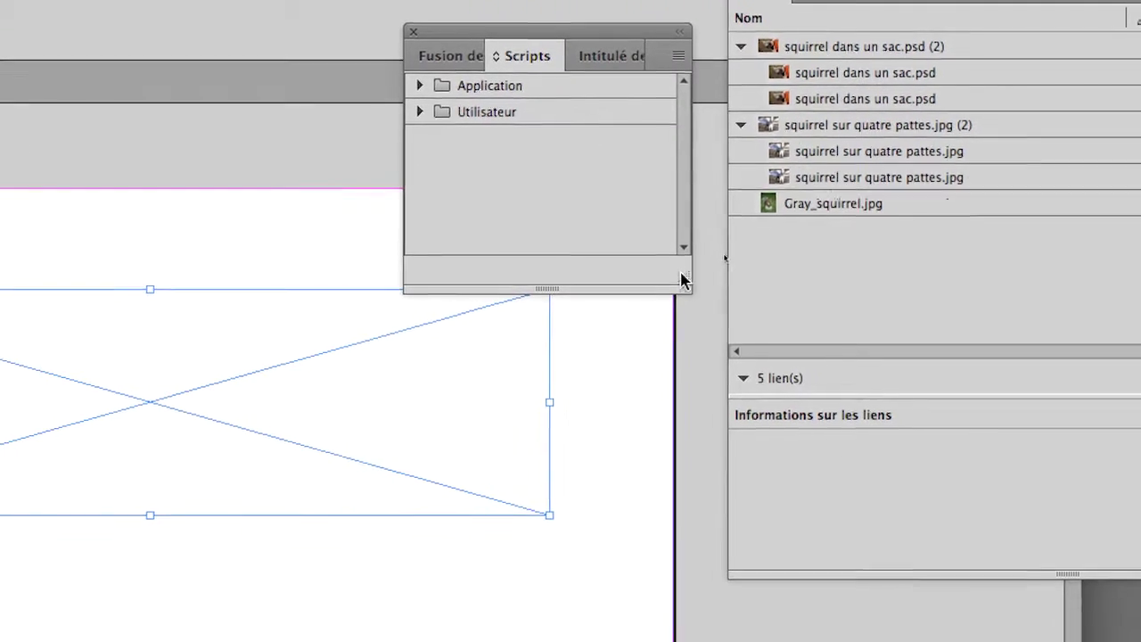
{"action": "left_click_drag", "start_coordinate": [716, 437], "coordinate": [762, 591]}
{"action": "left_click_drag", "start_coordinate": [698, 333], "coordinate": [674, 349]}
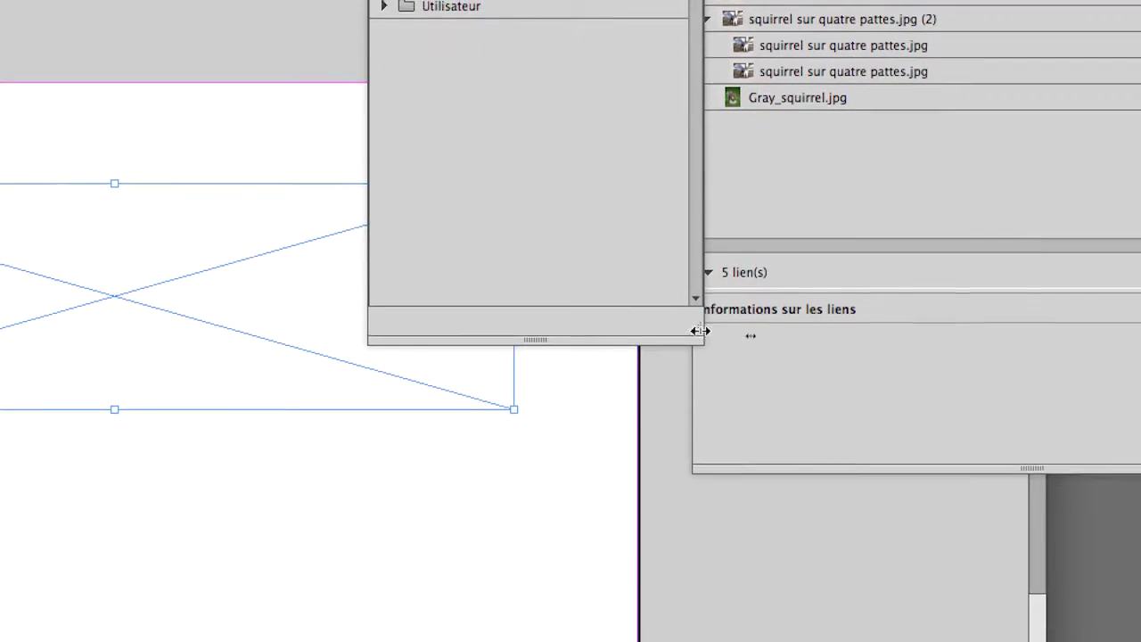
{"action": "left_click_drag", "start_coordinate": [719, 330], "coordinate": [702, 544]}
{"action": "left_click_drag", "start_coordinate": [695, 412], "coordinate": [681, 459]}
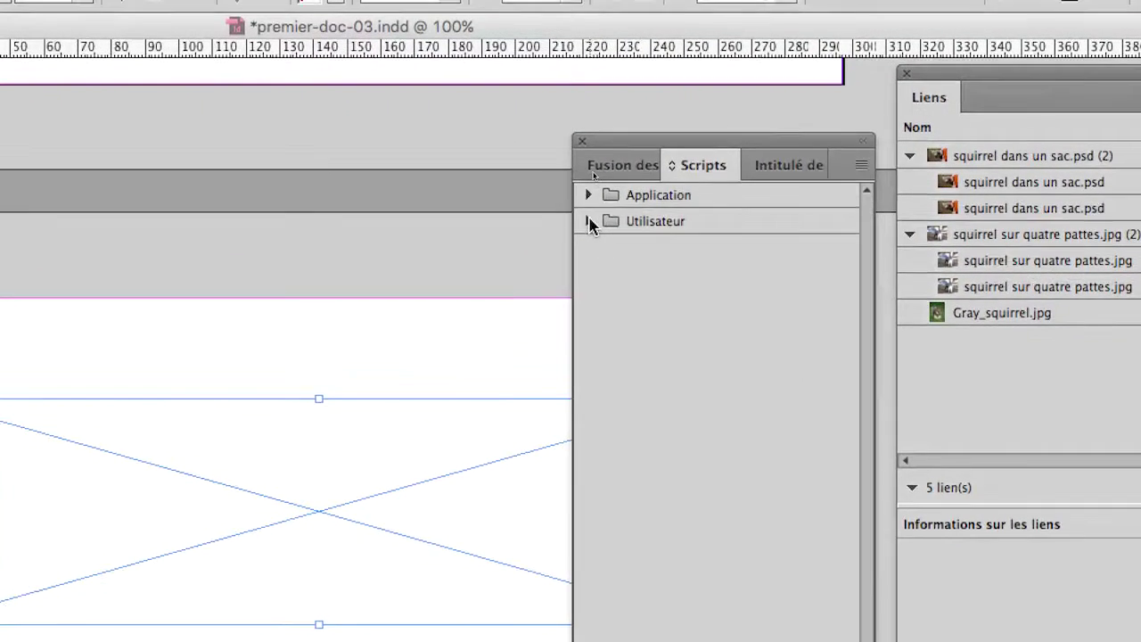
- Expand the Application scripts folder and its Samples subfolder, leaving the Utilisateur folder collapsed
{"action": "left_click", "coordinate": [588, 220]}
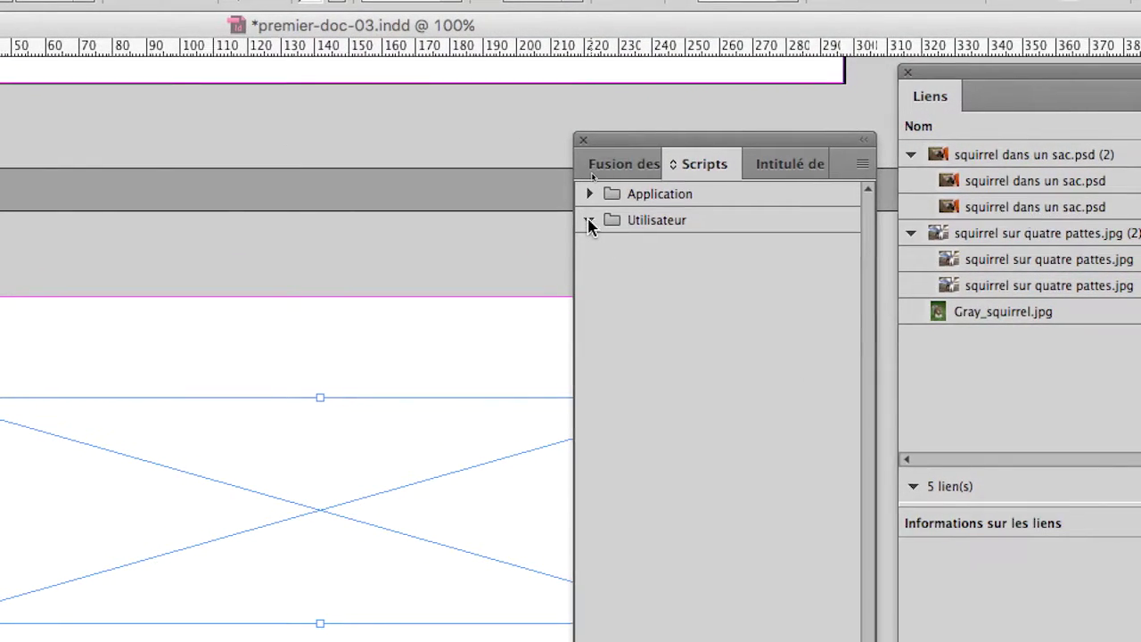
{"action": "left_click", "coordinate": [589, 194]}
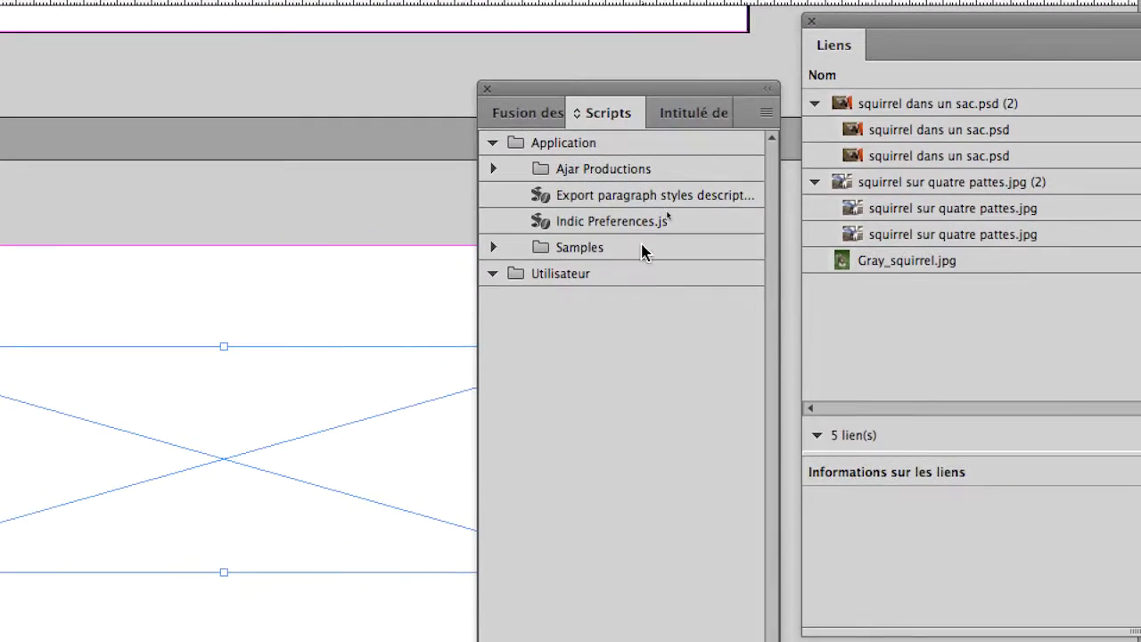
{"action": "left_click", "coordinate": [492, 274]}
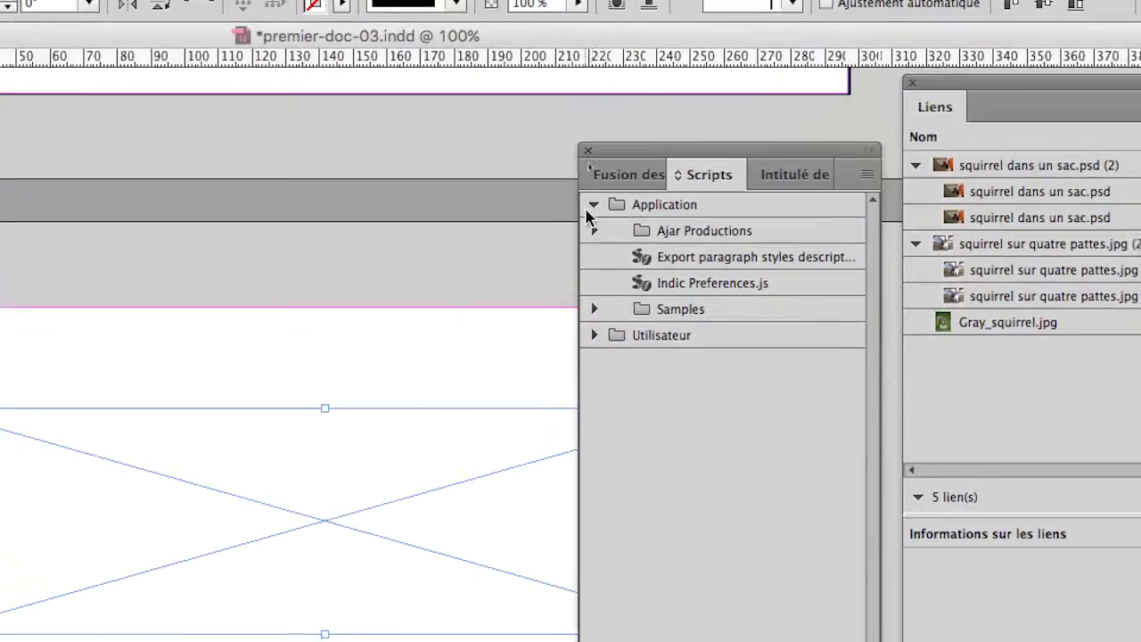
{"action": "left_click", "coordinate": [586, 125]}
{"action": "left_click", "coordinate": [590, 207]}
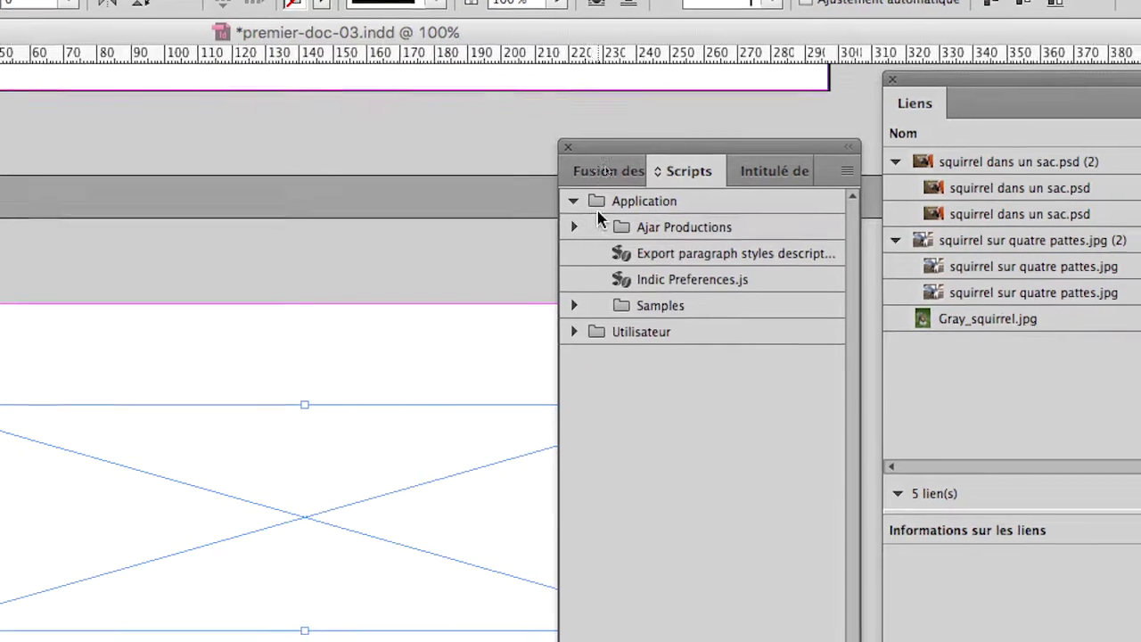
{"action": "left_click", "coordinate": [722, 240]}
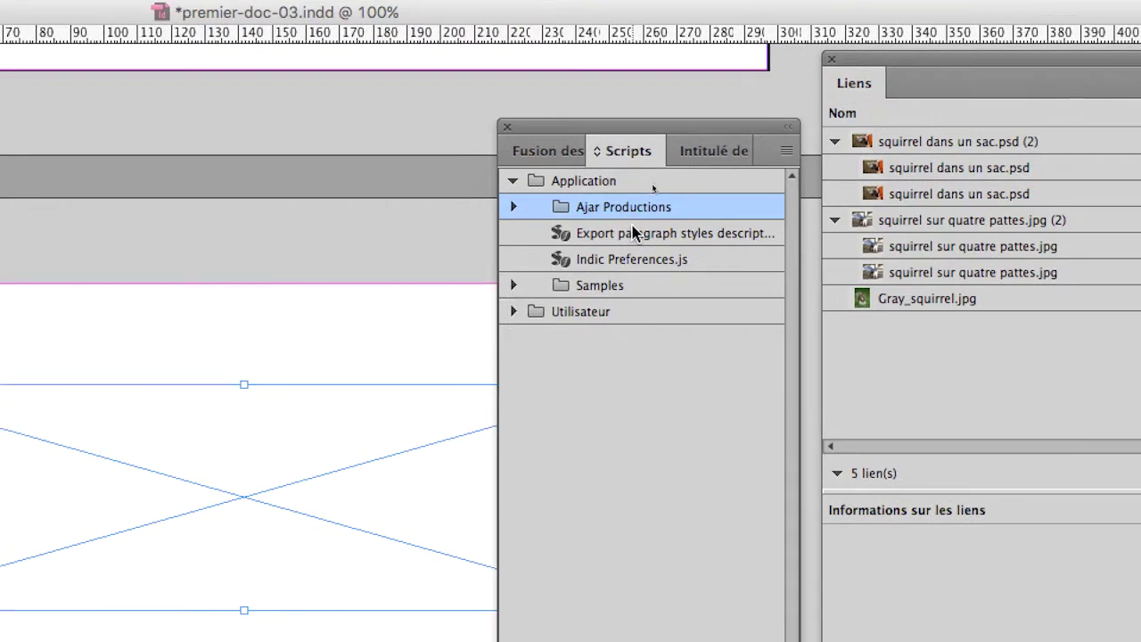
{"action": "left_click", "coordinate": [612, 287]}
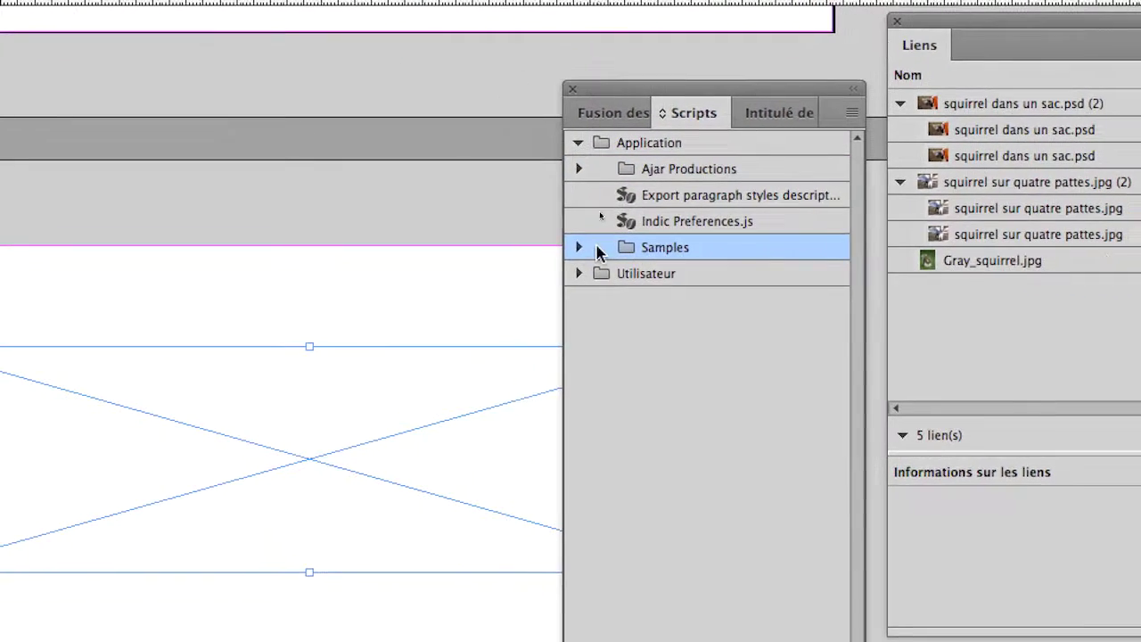
{"action": "left_click", "coordinate": [526, 242]}
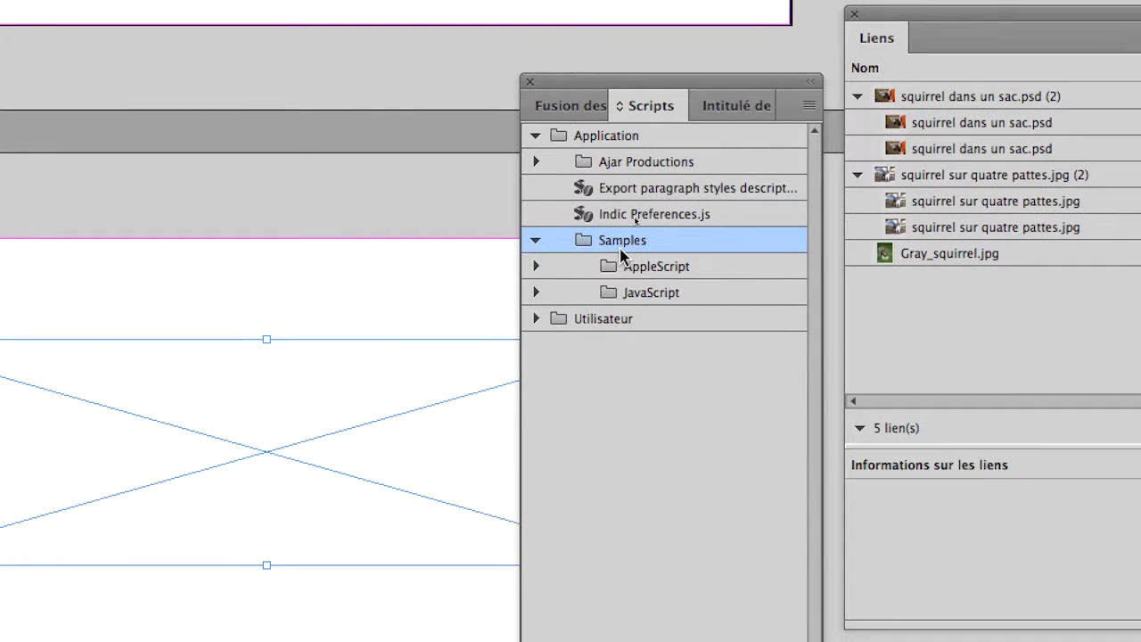
{"action": "left_click", "coordinate": [643, 264]}
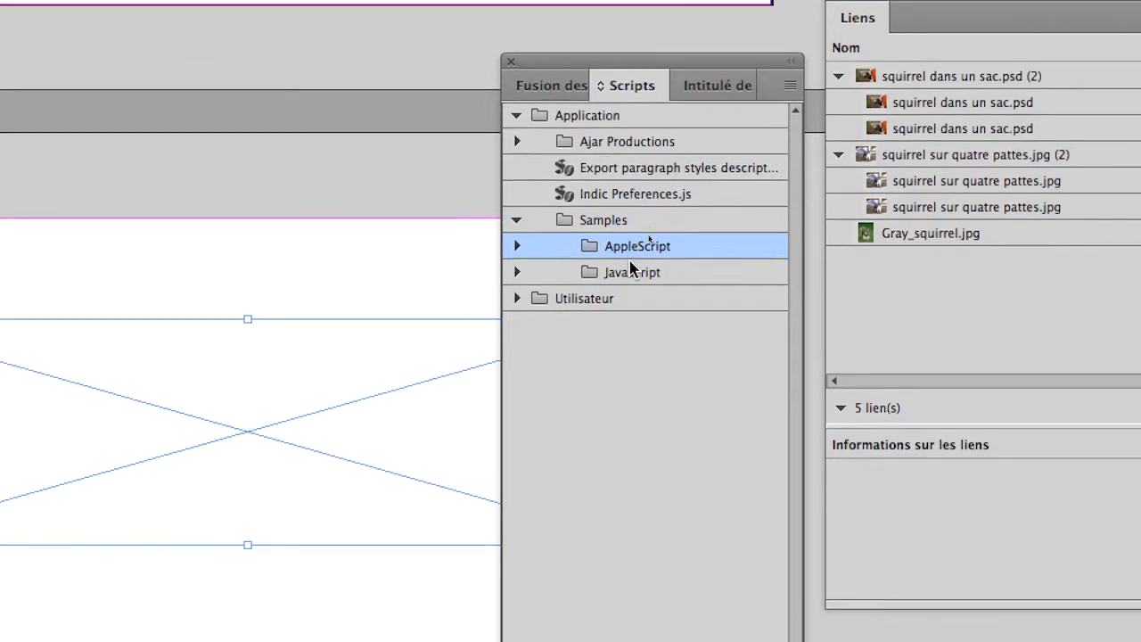
{"action": "left_click", "coordinate": [650, 285]}
{"action": "left_click", "coordinate": [631, 255]}
{"action": "left_click", "coordinate": [632, 280]}
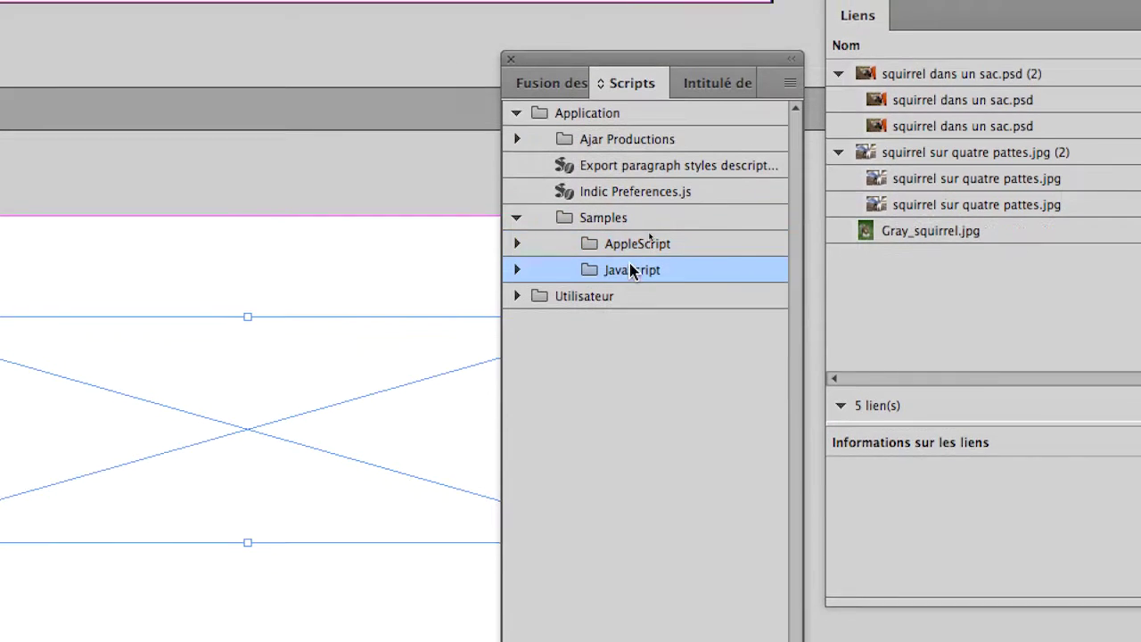
{"action": "left_click", "coordinate": [632, 254]}
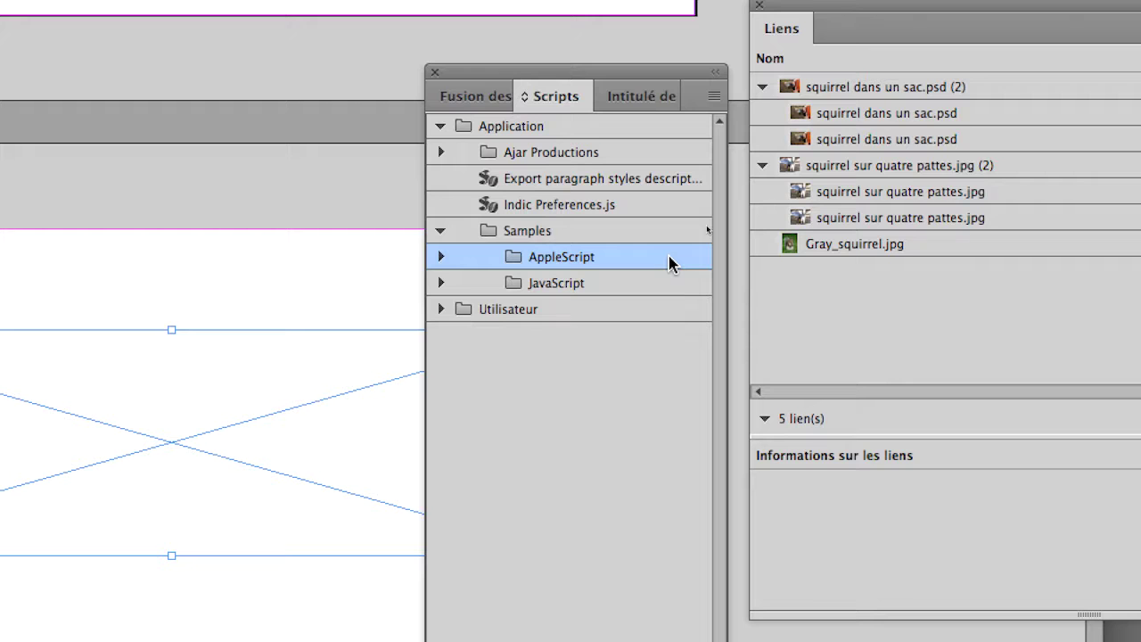
- Expand the JavaScript sample scripts, enlarge the list to show them all and select MakeGrid.jsx
{"action": "left_click", "coordinate": [616, 282]}
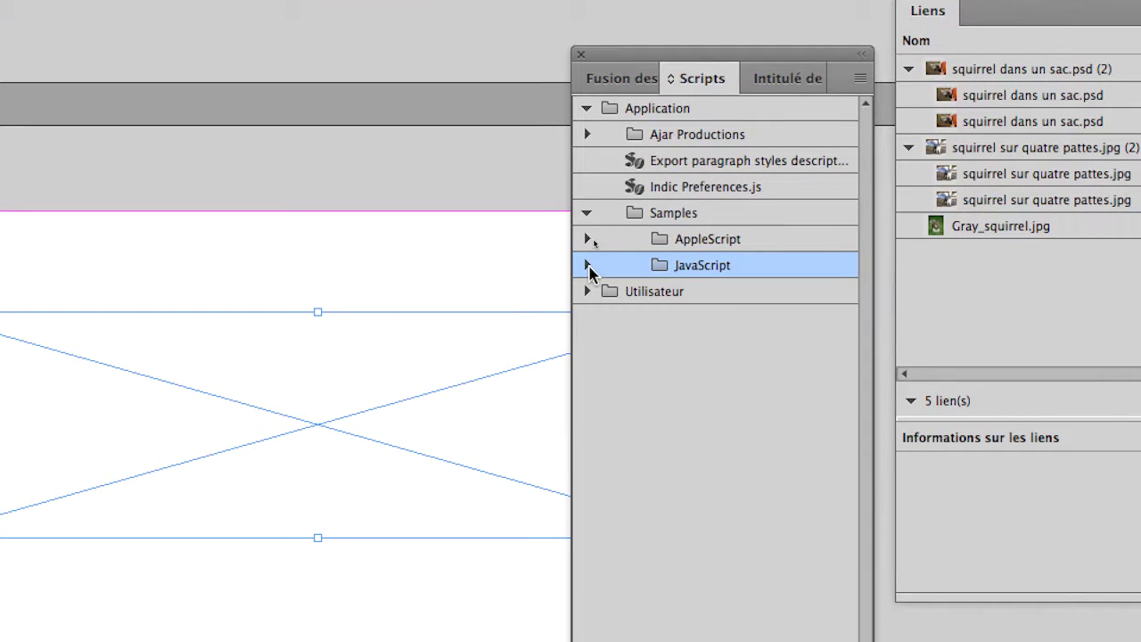
{"action": "left_click", "coordinate": [588, 266]}
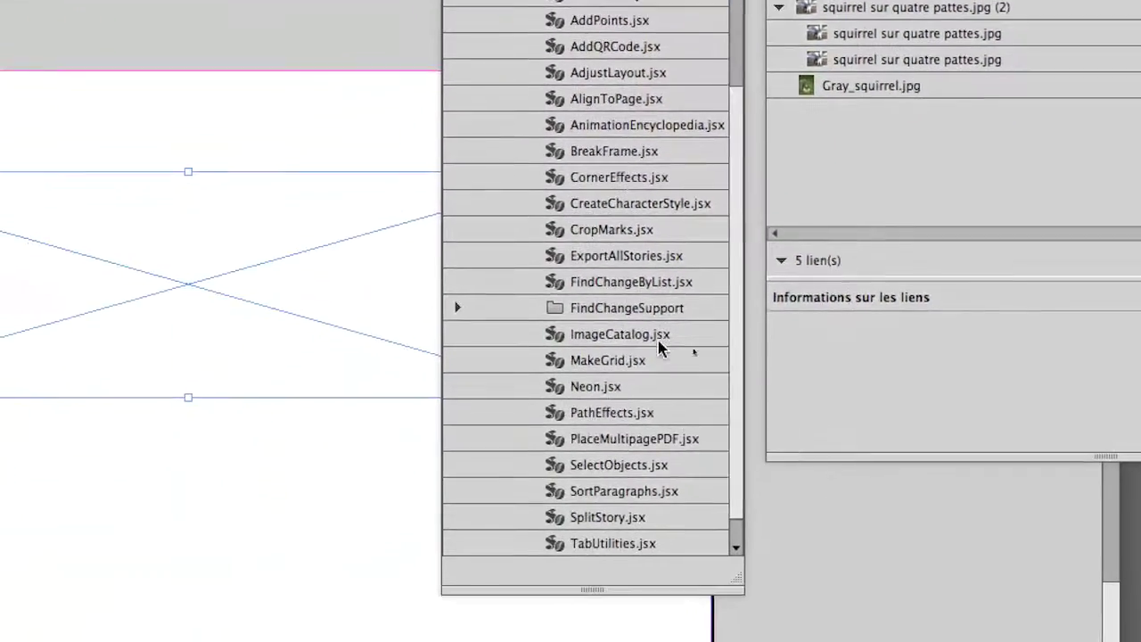
{"action": "left_click_drag", "start_coordinate": [687, 443], "coordinate": [691, 586]}
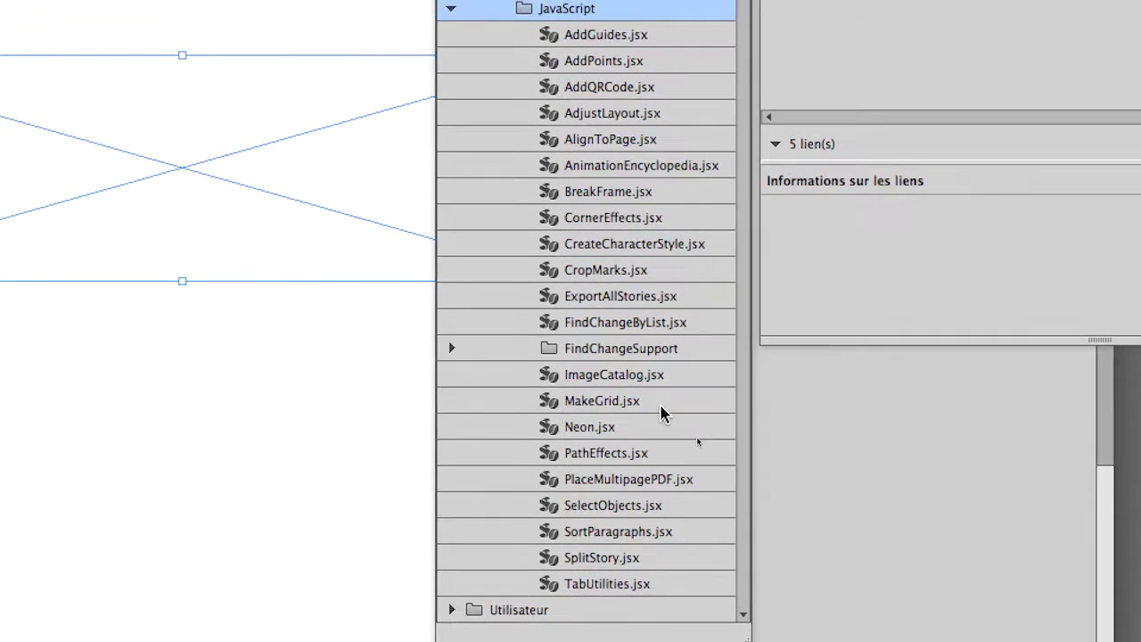
{"action": "left_click", "coordinate": [658, 401]}
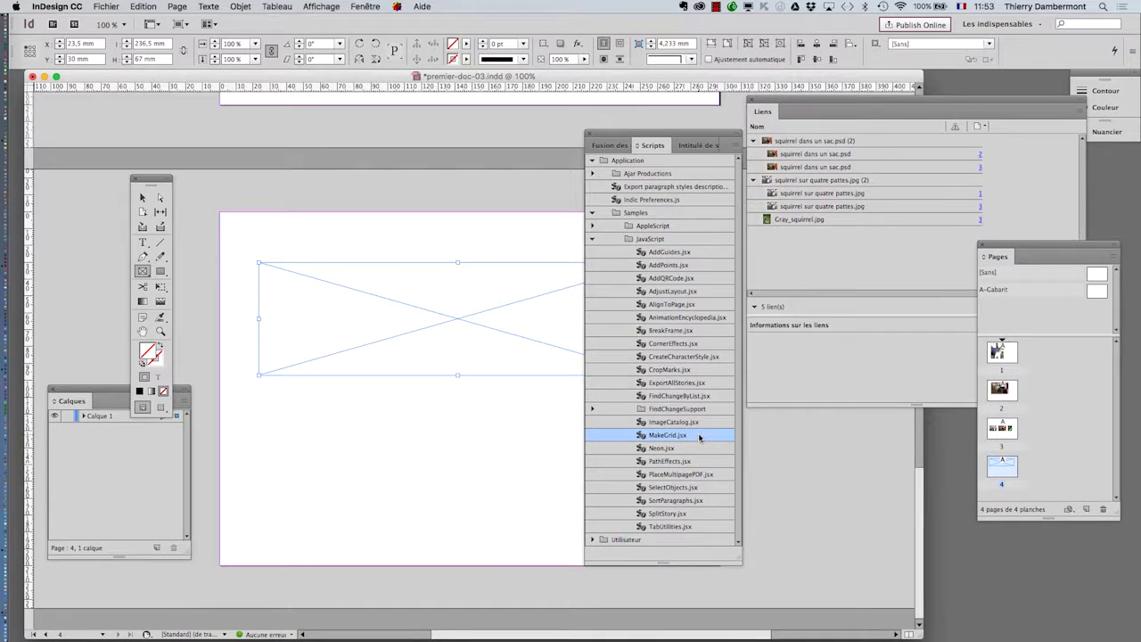
- Run MakeGrid.jsx on the selected image frame and set the grid to 1 row and 3 columns
{"action": "double_click", "coordinate": [699, 437]}
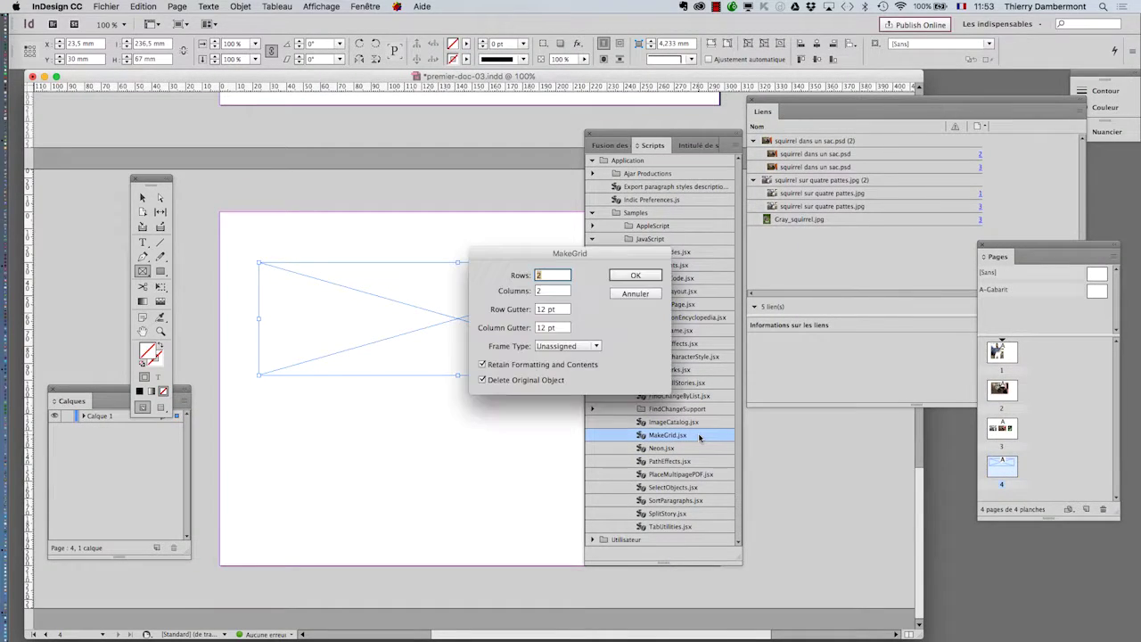
{"action": "left_click_drag", "start_coordinate": [534, 255], "coordinate": [621, 118]}
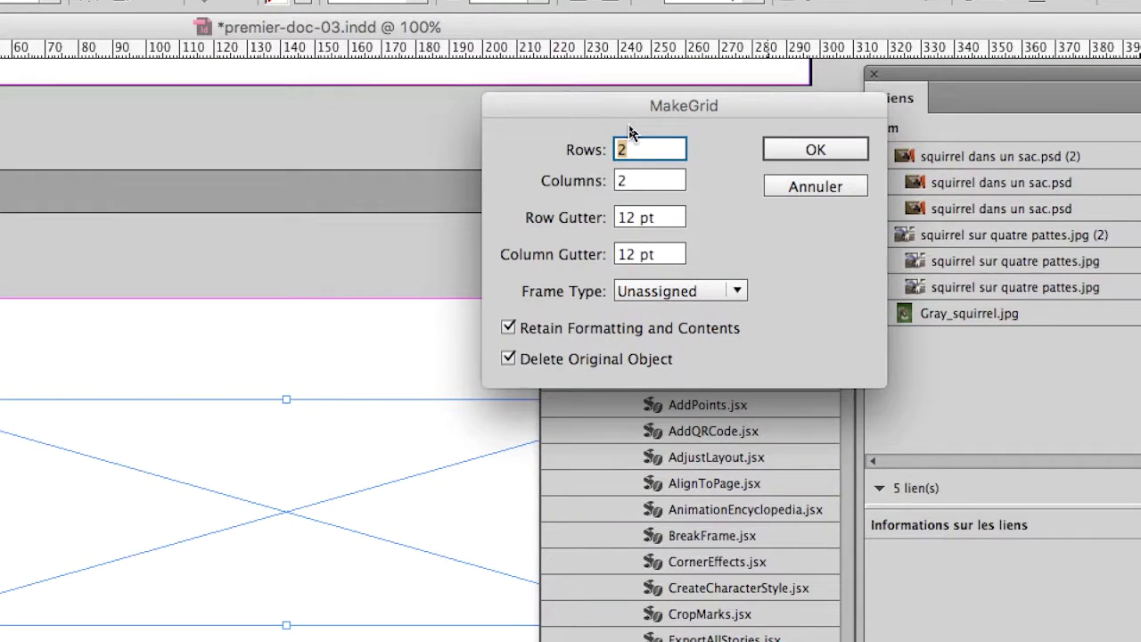
{"action": "key", "text": "Tab"}
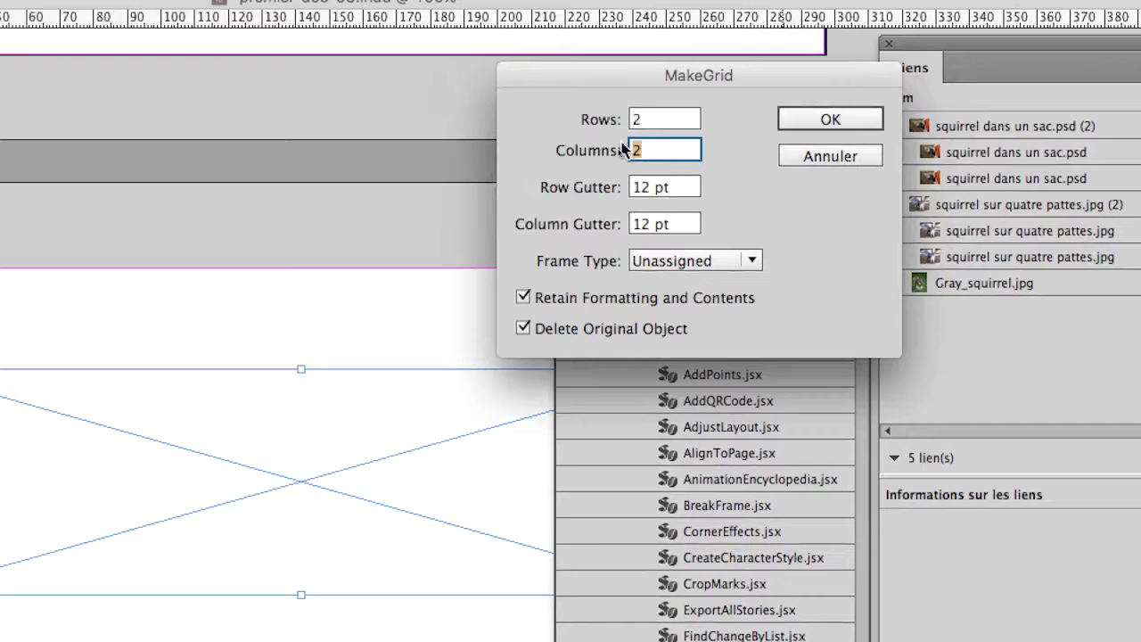
{"action": "type", "text": "3"}
{"action": "double_click", "coordinate": [624, 120]}
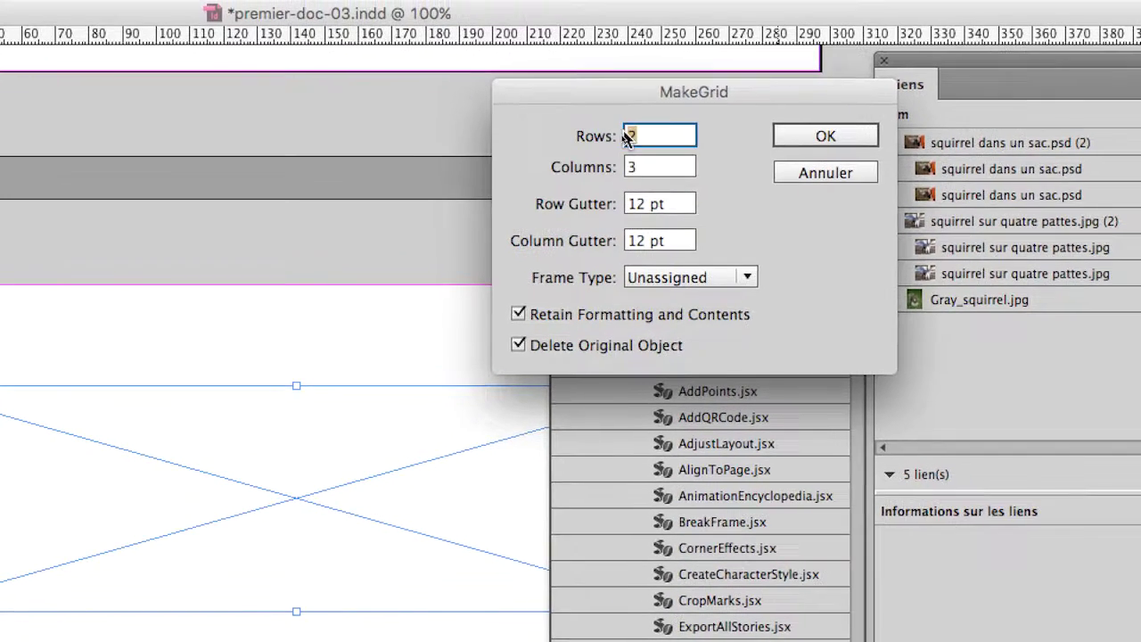
{"action": "type", "text": "1"}
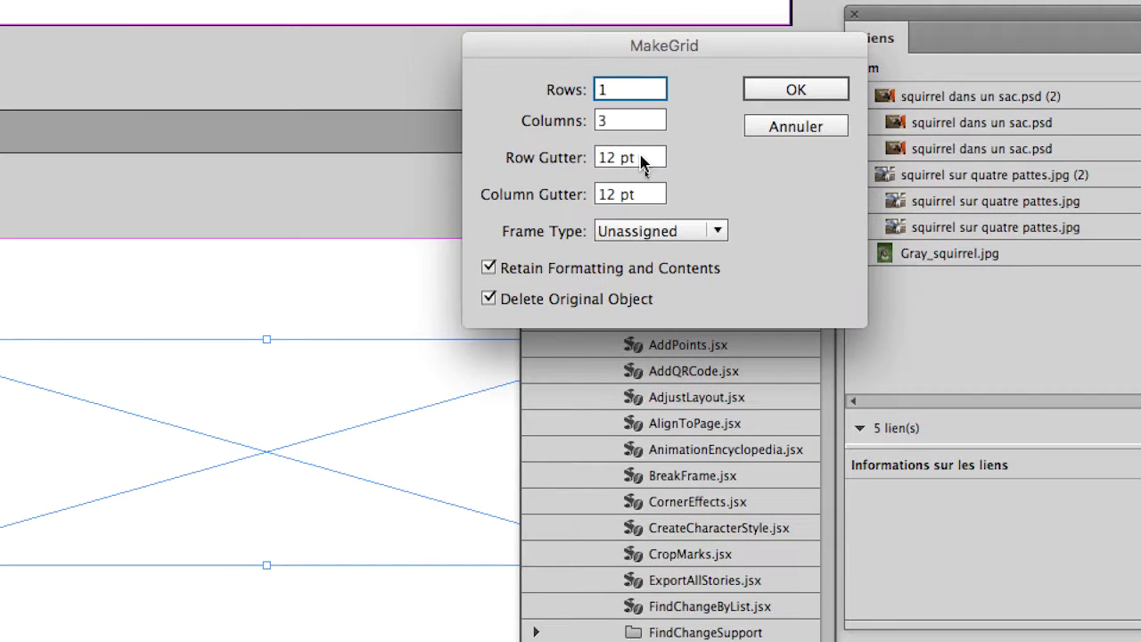
- Set the row and column gutters to 0 pt and generate the grid of frames
{"action": "left_click_drag", "start_coordinate": [643, 161], "coordinate": [597, 158]}
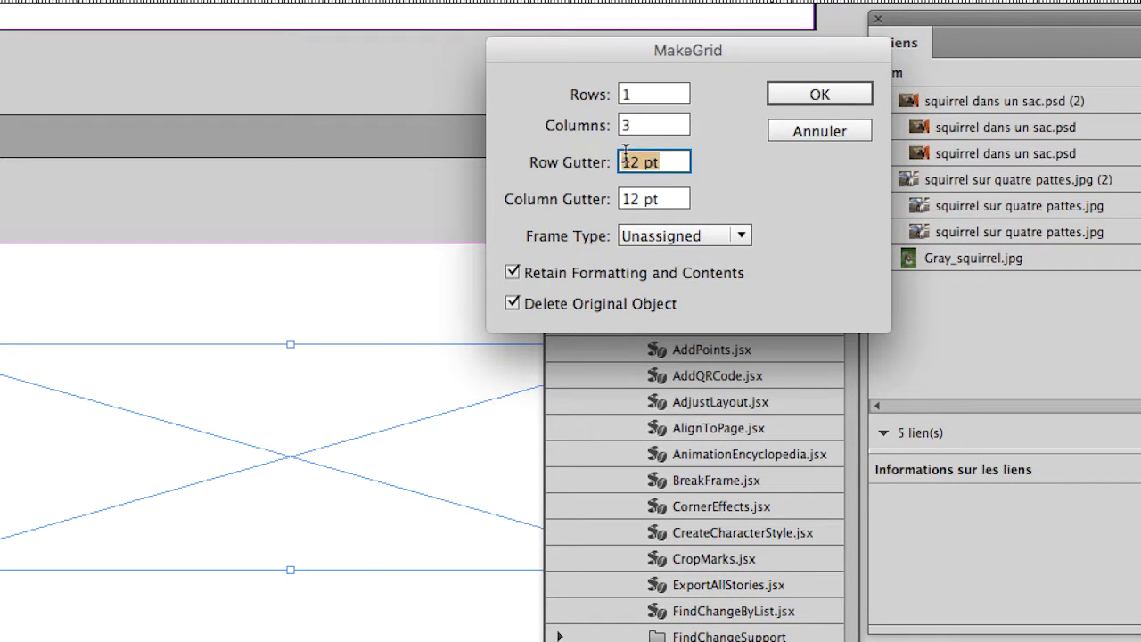
{"action": "type", "text": "0"}
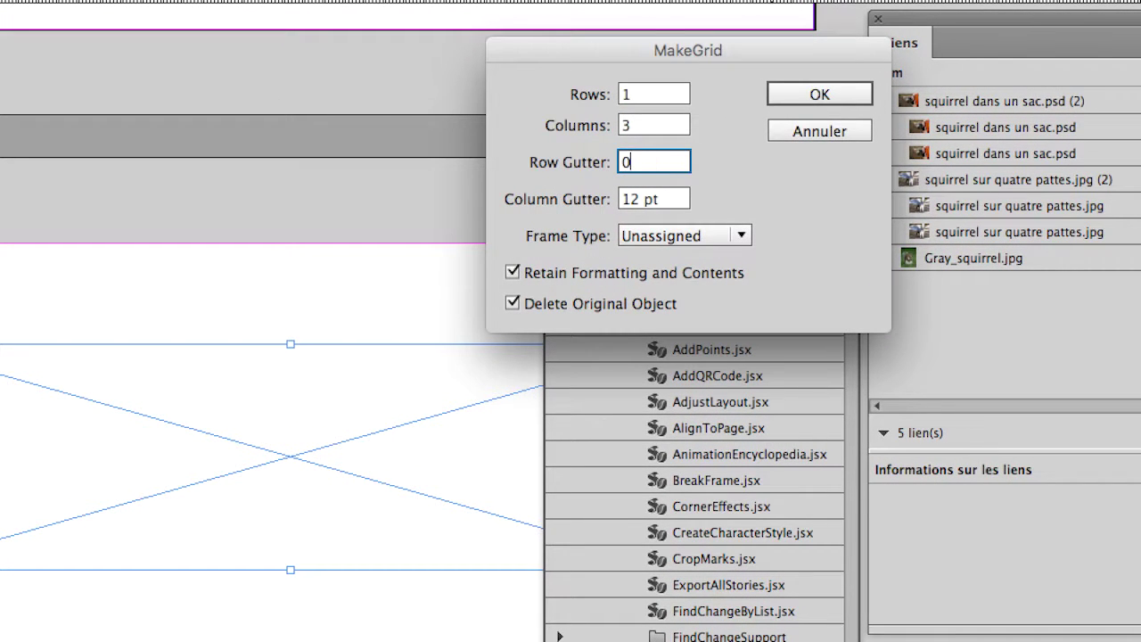
{"action": "key", "text": "Tab"}
{"action": "type", "text": "0"}
{"action": "key", "text": "Tab"}
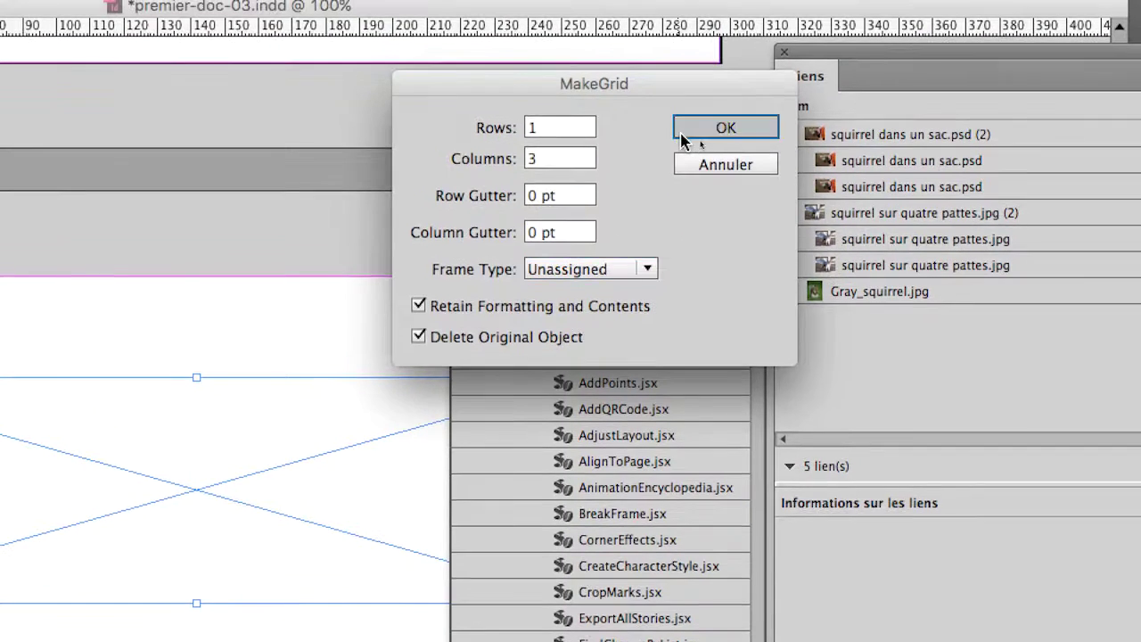
{"action": "left_click", "coordinate": [733, 71]}
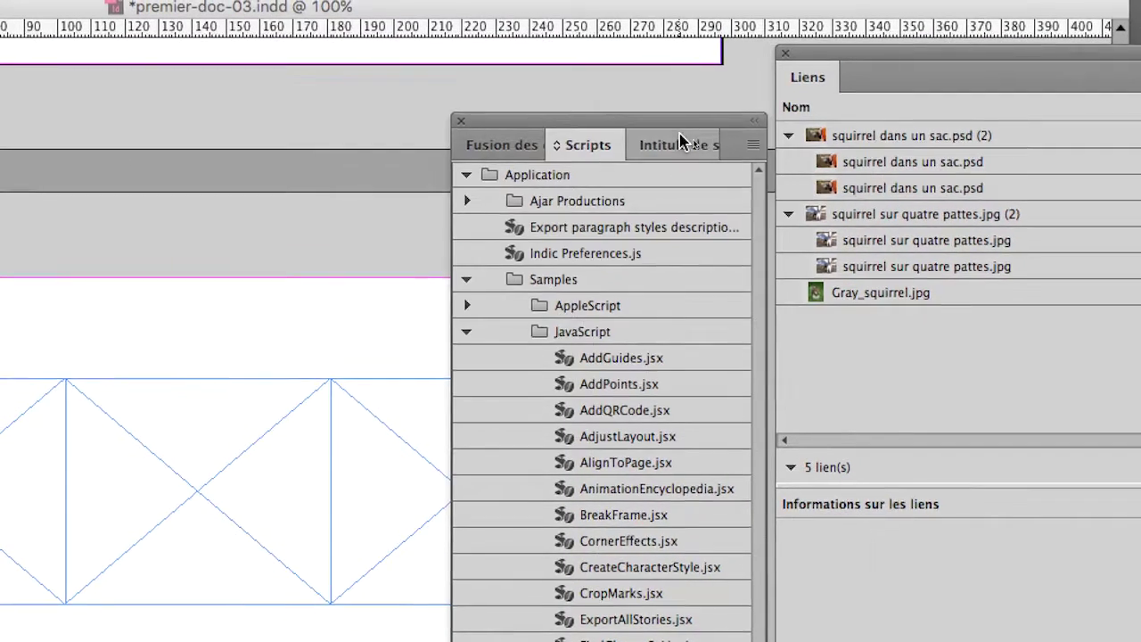
- Move the scripts list clear of the new frames, switch to the Selection tool and deselect everything
{"action": "left_click_drag", "start_coordinate": [634, 138], "coordinate": [795, 135]}
{"action": "key", "text": "v"}
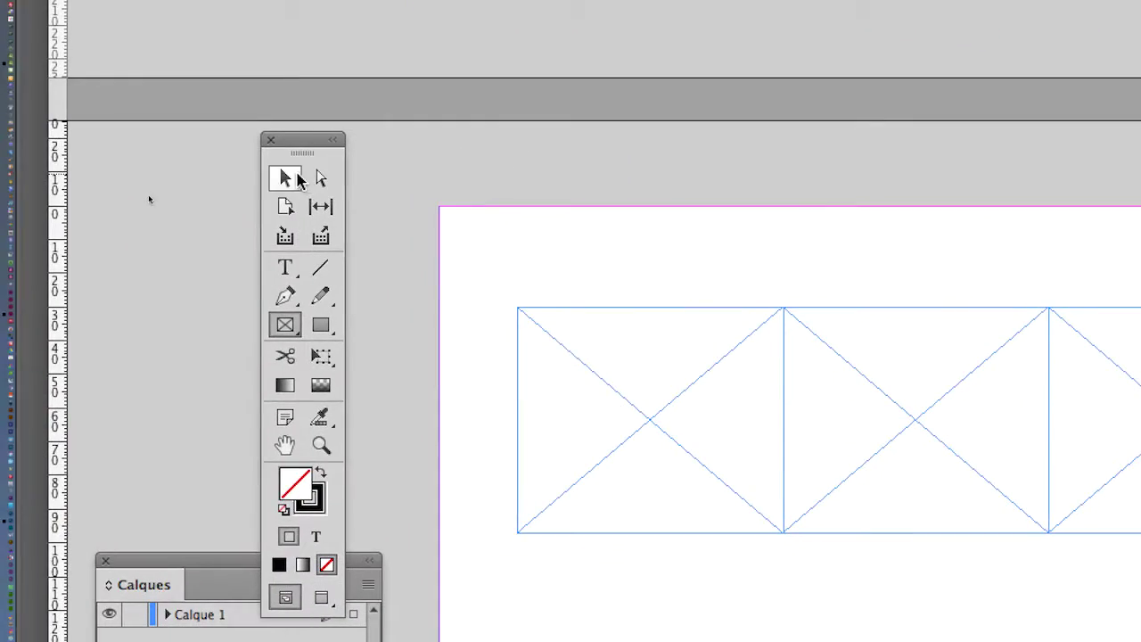
{"action": "left_click", "coordinate": [397, 253]}
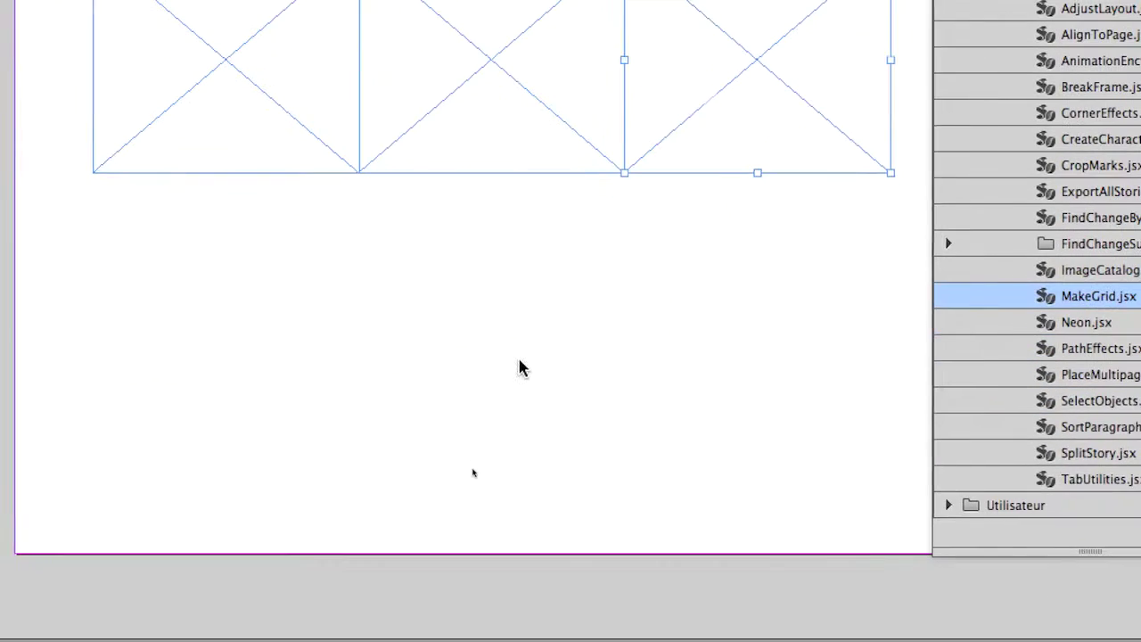
{"action": "left_click", "coordinate": [521, 368]}
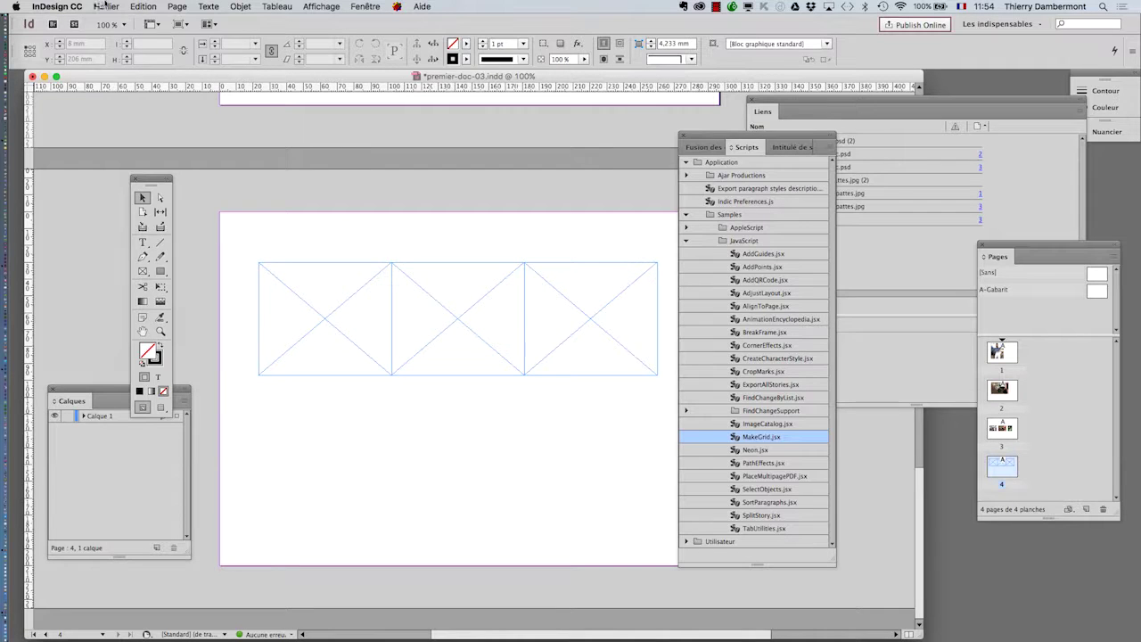
- Load squirrel dans un sac.psd, squirrel sur quatre pattes.jpg and Gray_squirrel.jpg together for placing in the document
{"action": "left_click", "coordinate": [104, 7]}
{"action": "left_click", "coordinate": [134, 159]}
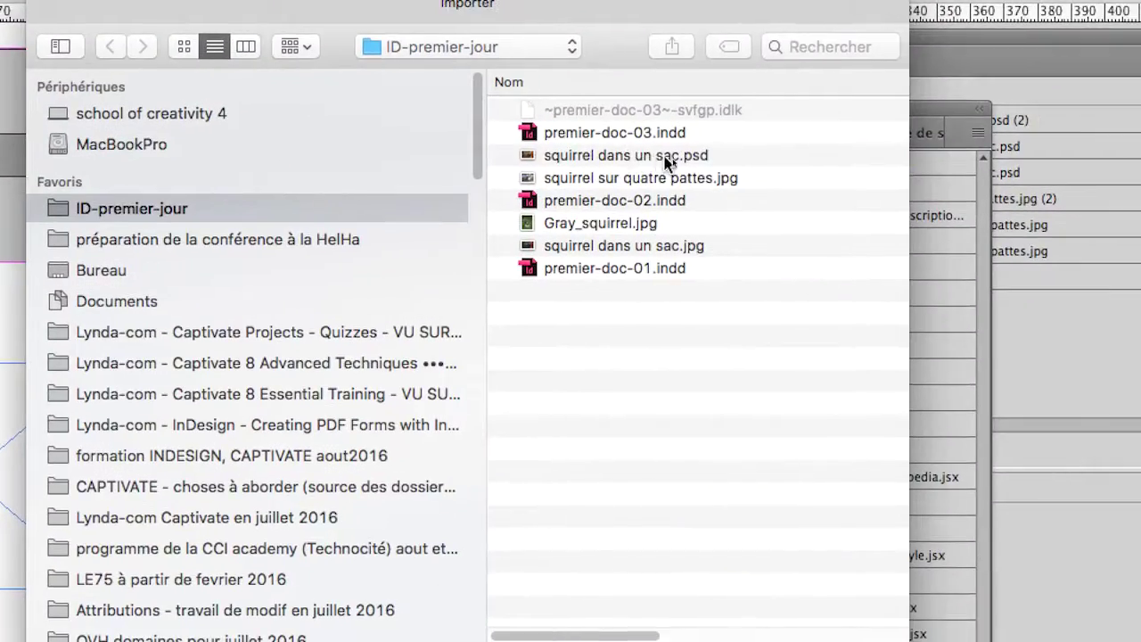
{"action": "left_click", "coordinate": [675, 161]}
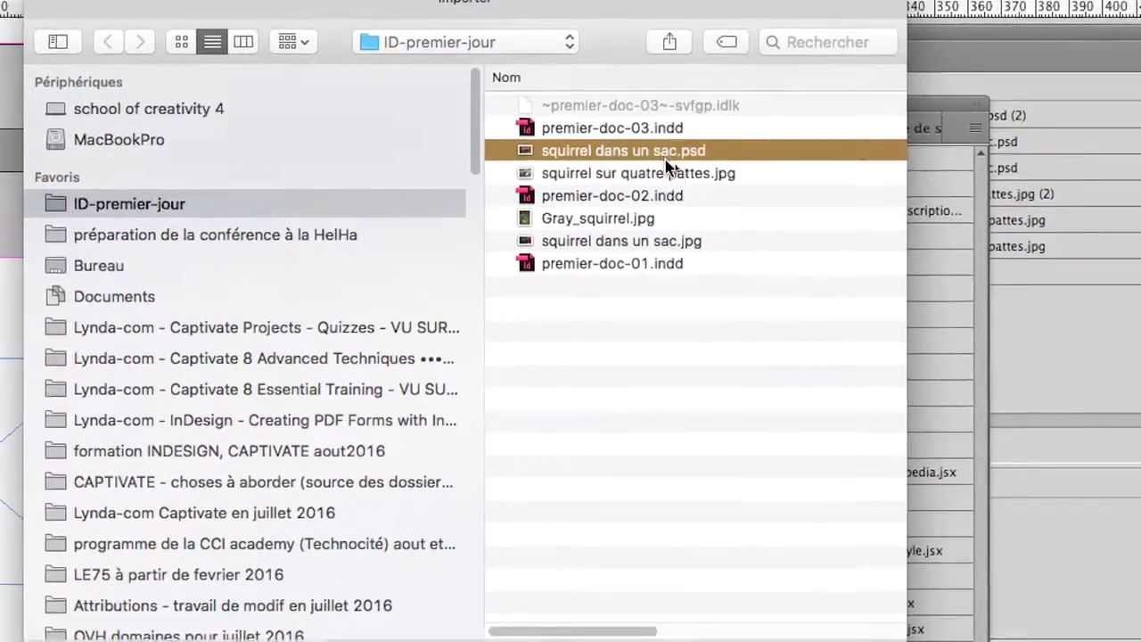
{"action": "left_click", "coordinate": [669, 173], "text": "super"}
{"action": "left_click", "coordinate": [660, 223], "text": "super"}
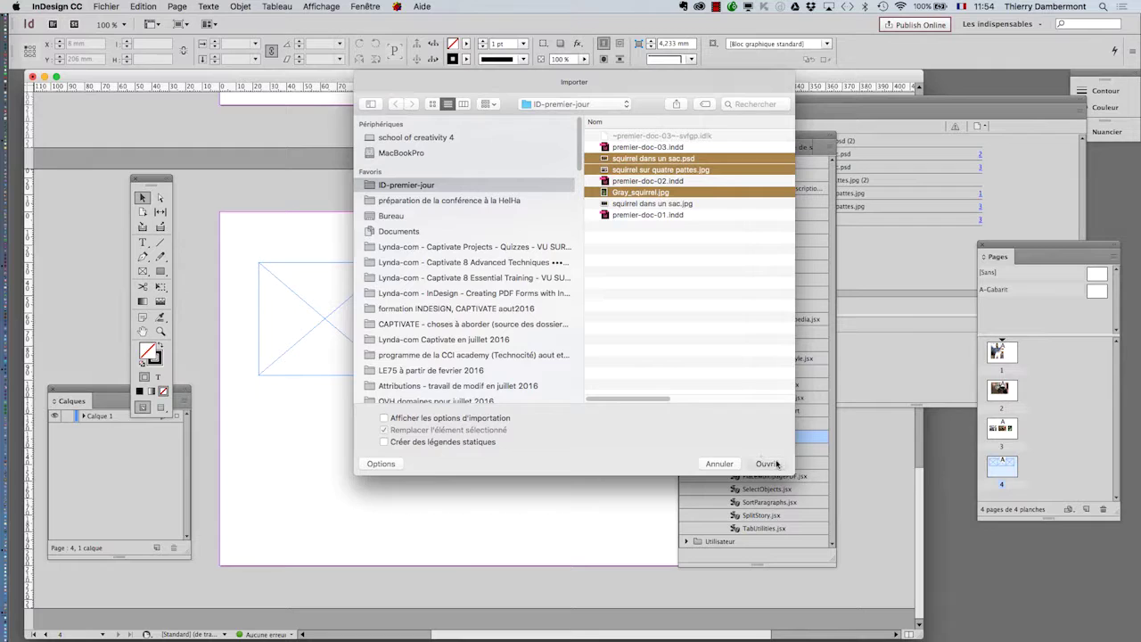
{"action": "left_click", "coordinate": [777, 463]}
- Place the loaded images into the three adjacent frames on page 4, with Gray_squirrel.jpg first and squirrel sur quatre pattes.jpg last
{"action": "left_click", "coordinate": [325, 312]}
{"action": "left_click", "coordinate": [473, 345]}
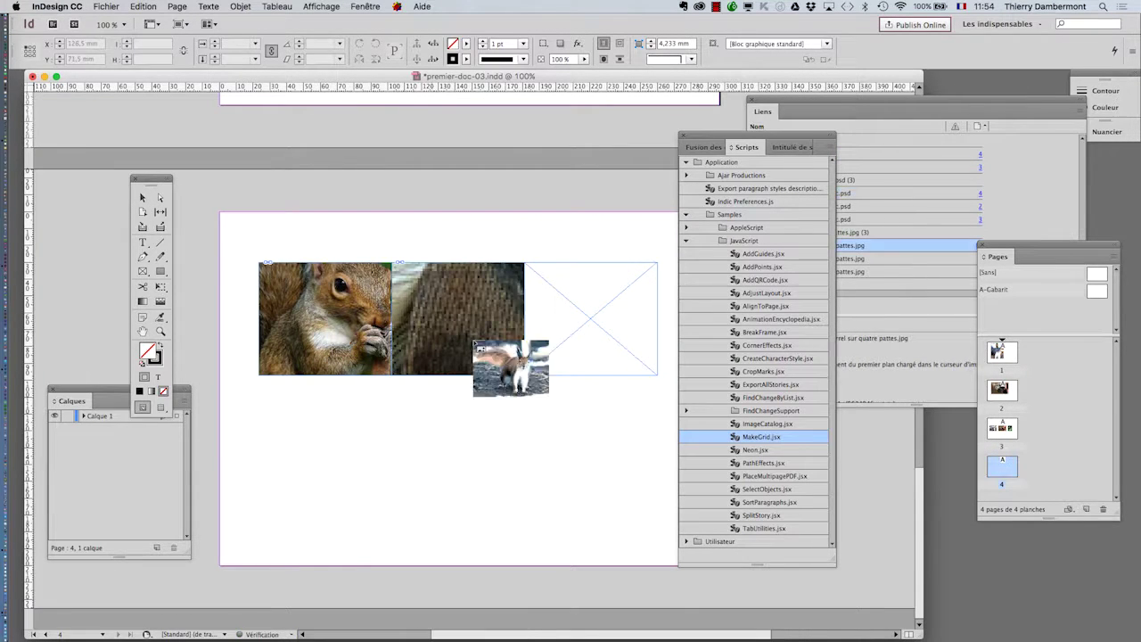
{"action": "left_click", "coordinate": [601, 349]}
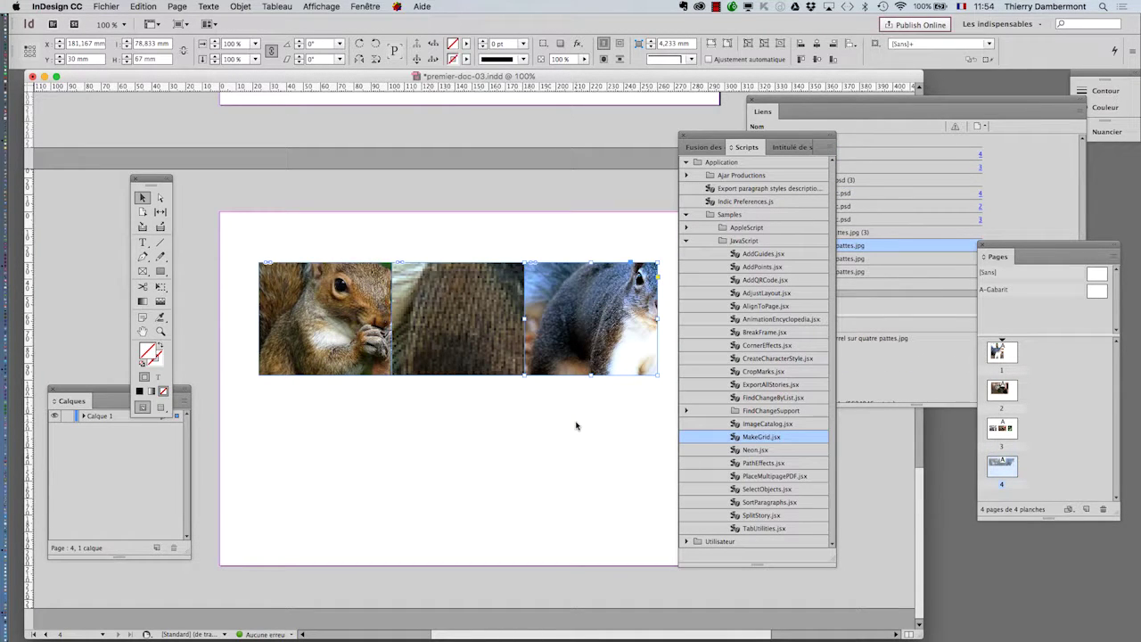